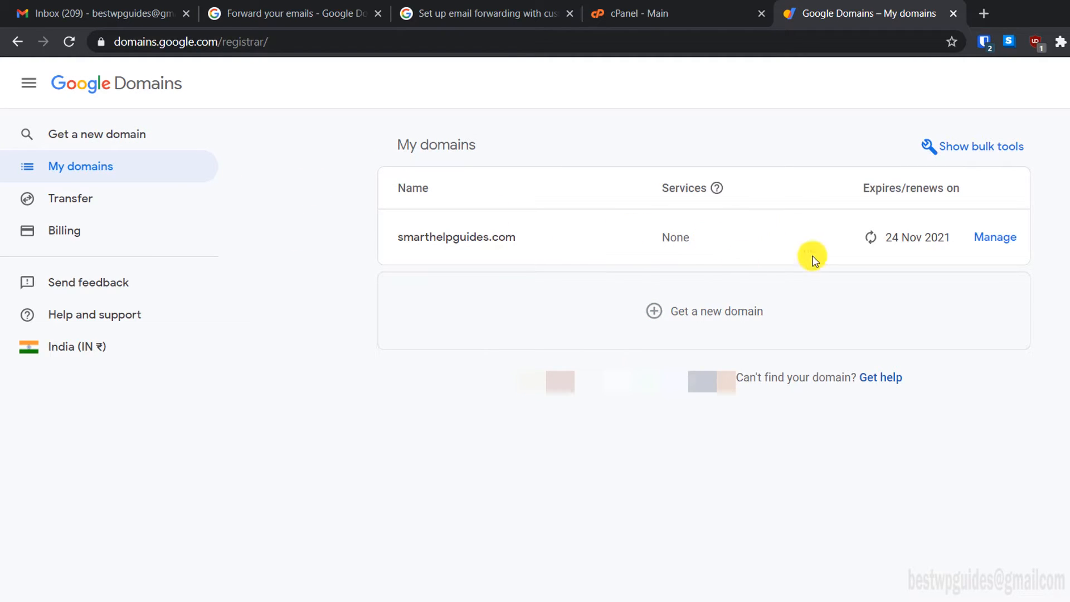
Step: Open DNS for smarthelpguides.com and keep the custom namecheaphosting.com nameservers selected
click(993, 246)
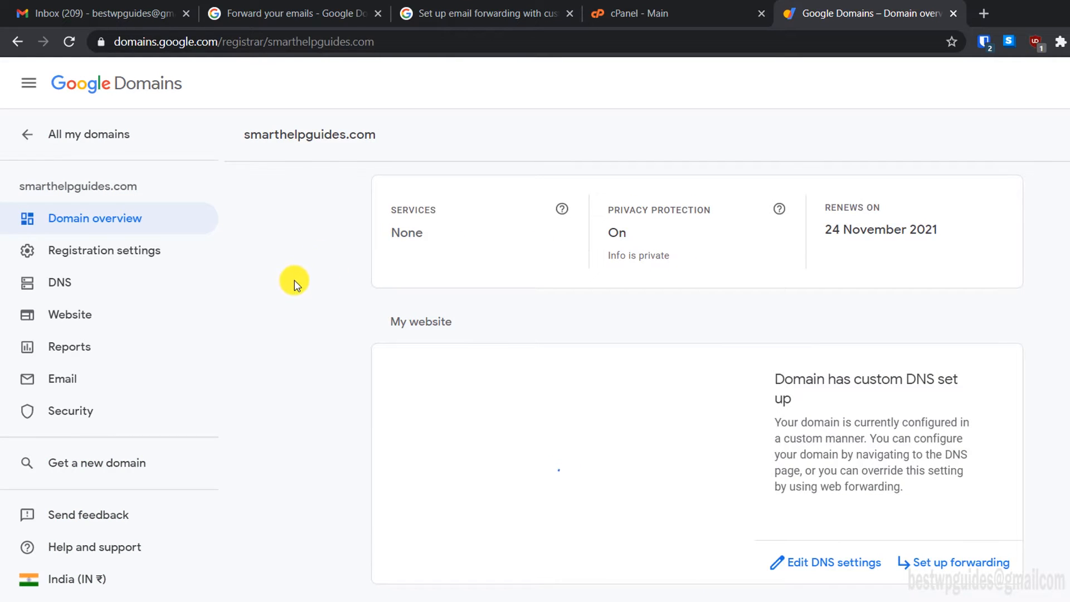
click(96, 295)
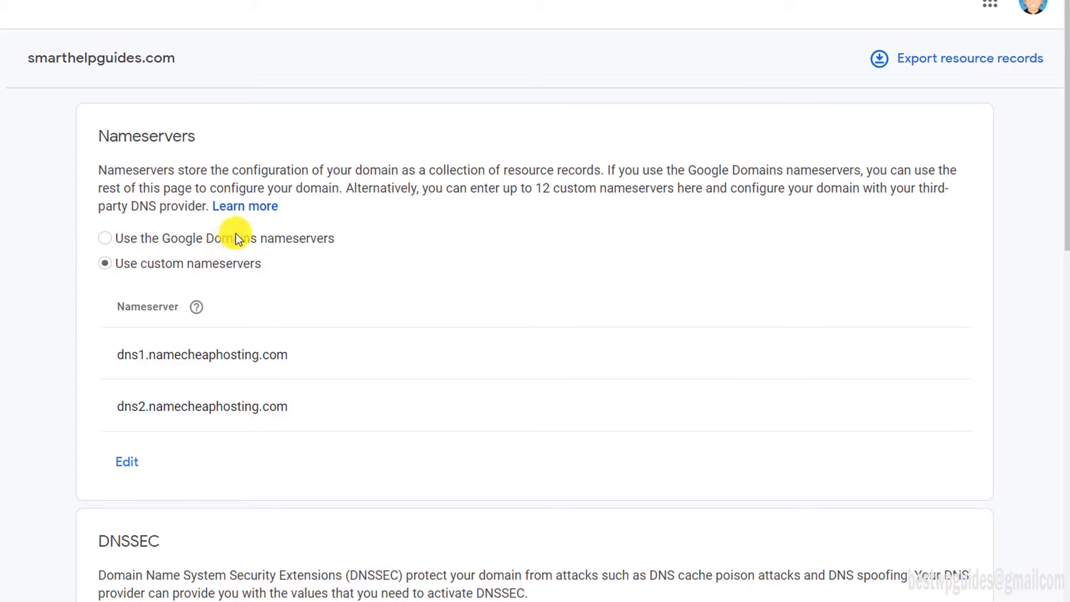
click(203, 240)
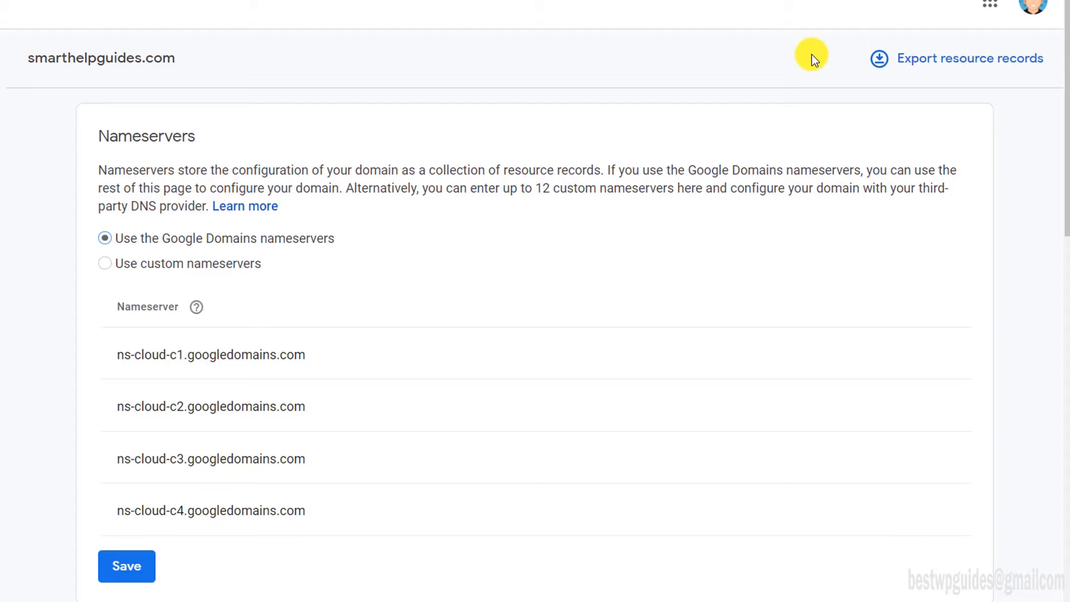
click(128, 268)
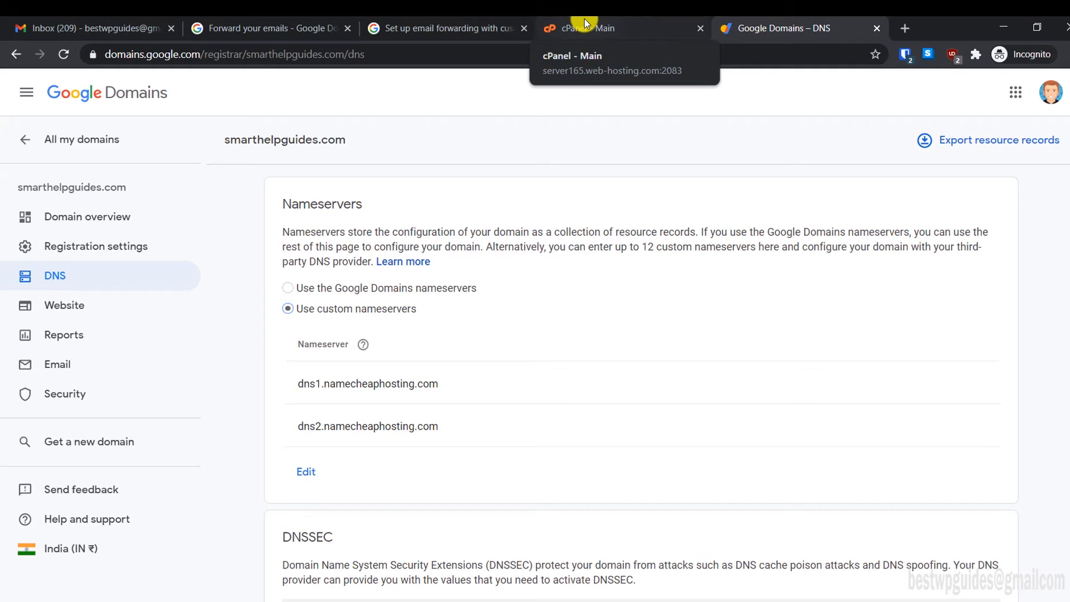
Step: Load smarthelpguides.com:2083 in a new incognito window
click(585, 24)
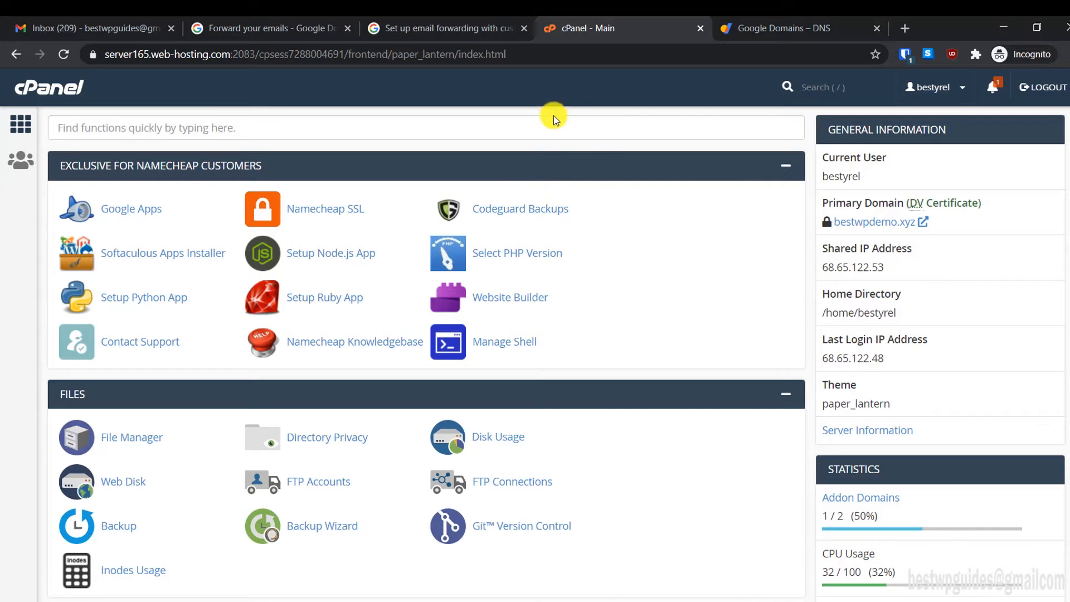
click(911, 26)
text(sma)
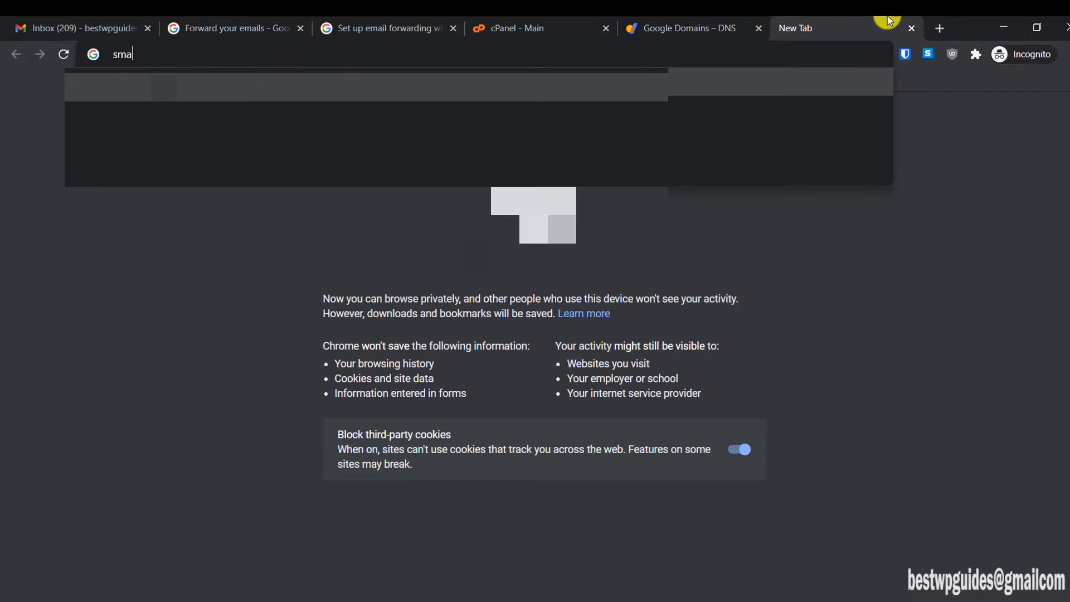
text(rthelpgu)
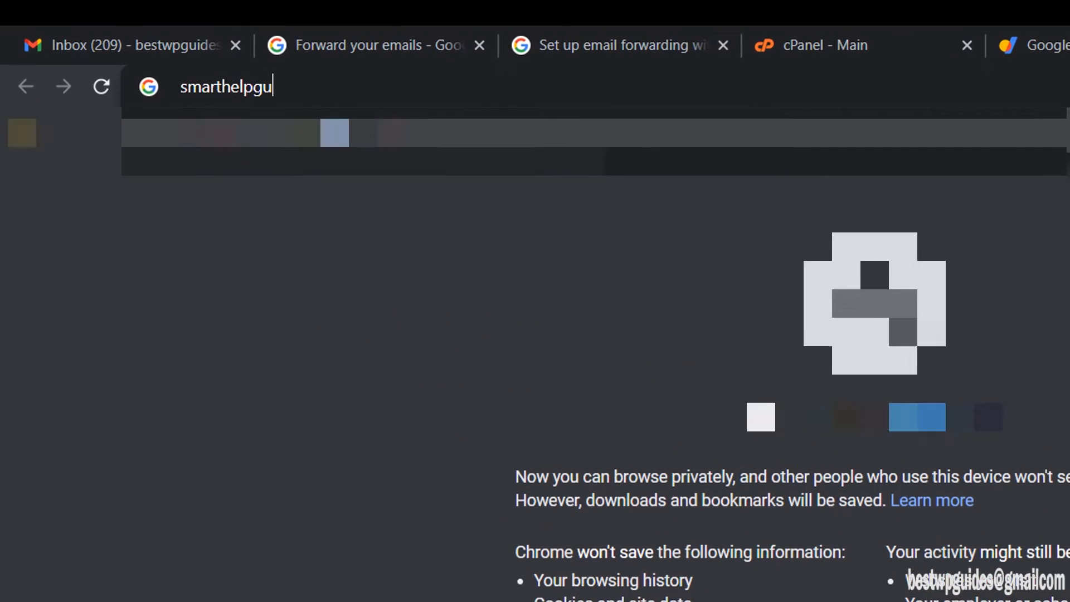
text(ides.com)
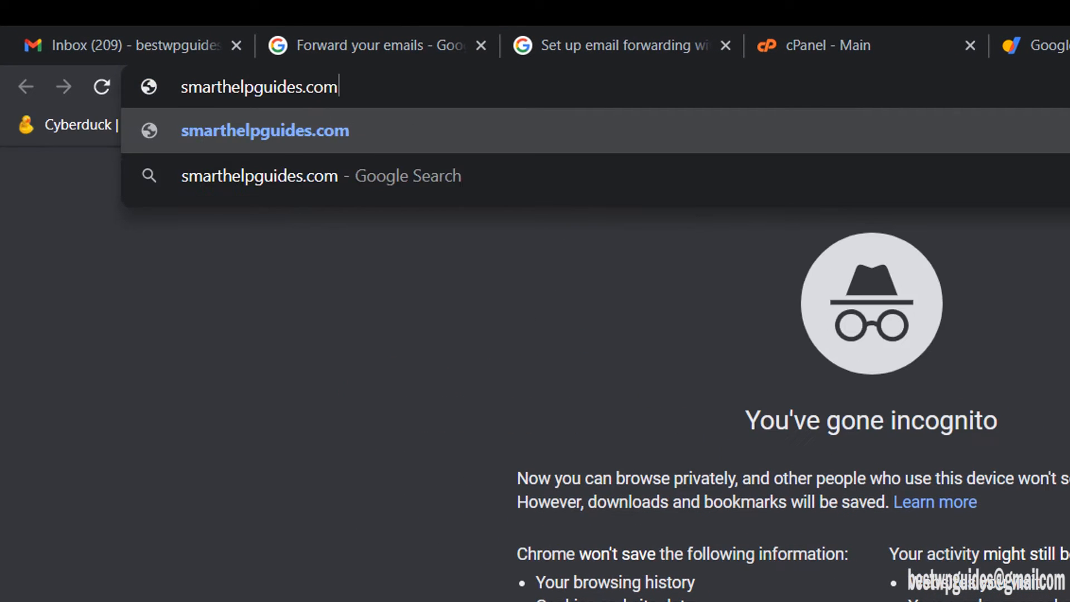
text(:2083)
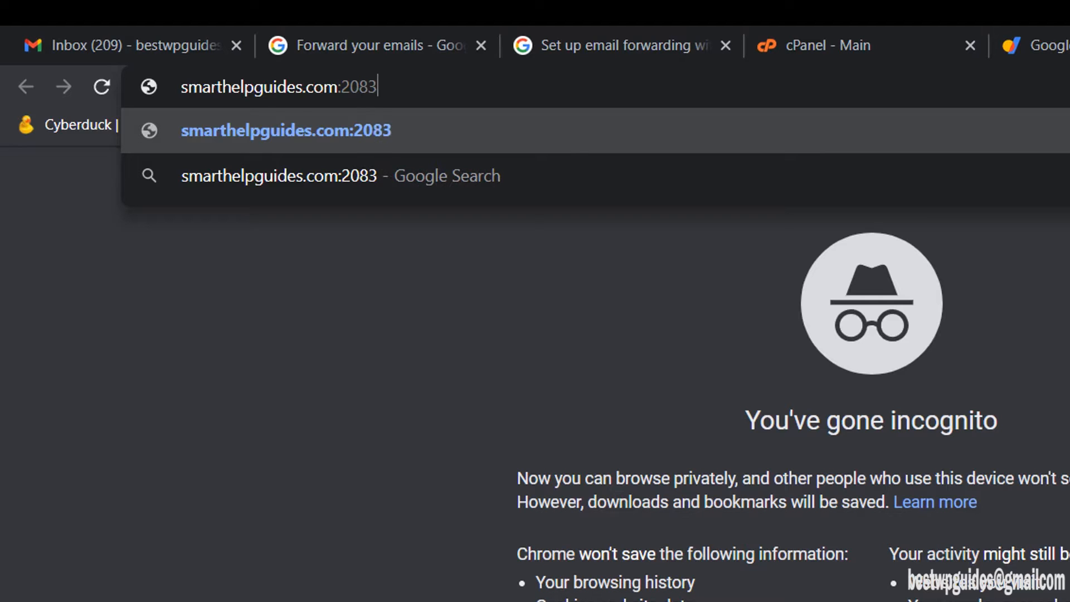
key(Return)
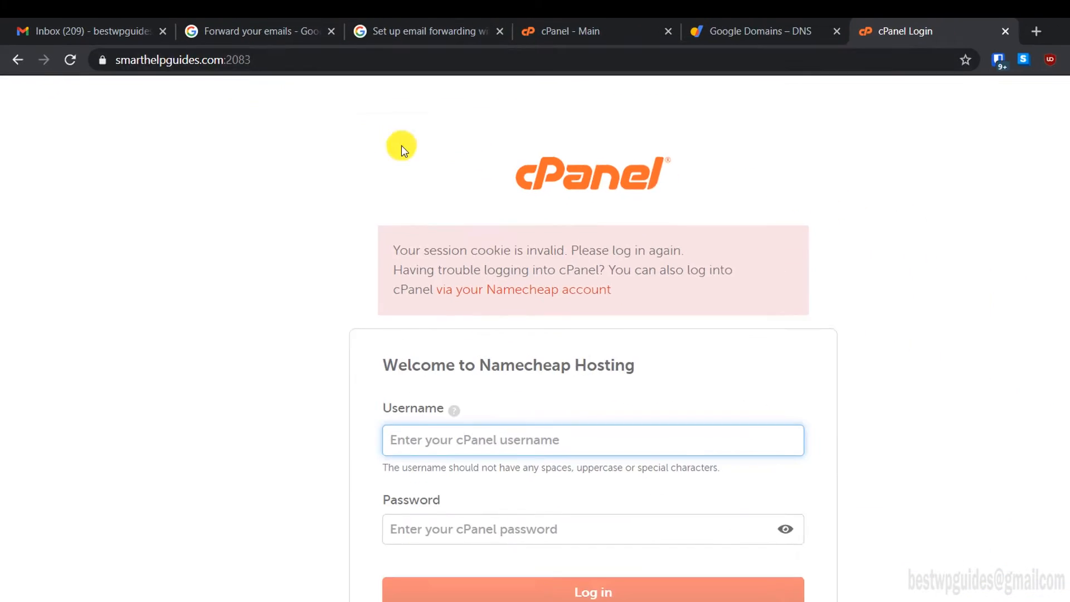
Step: Load smarthelpguides.com/cpanel instead, then close that tab and go back to the cPanel dashboard
click(215, 54)
drag(209, 54, 362, 57)
key(BackSpace)
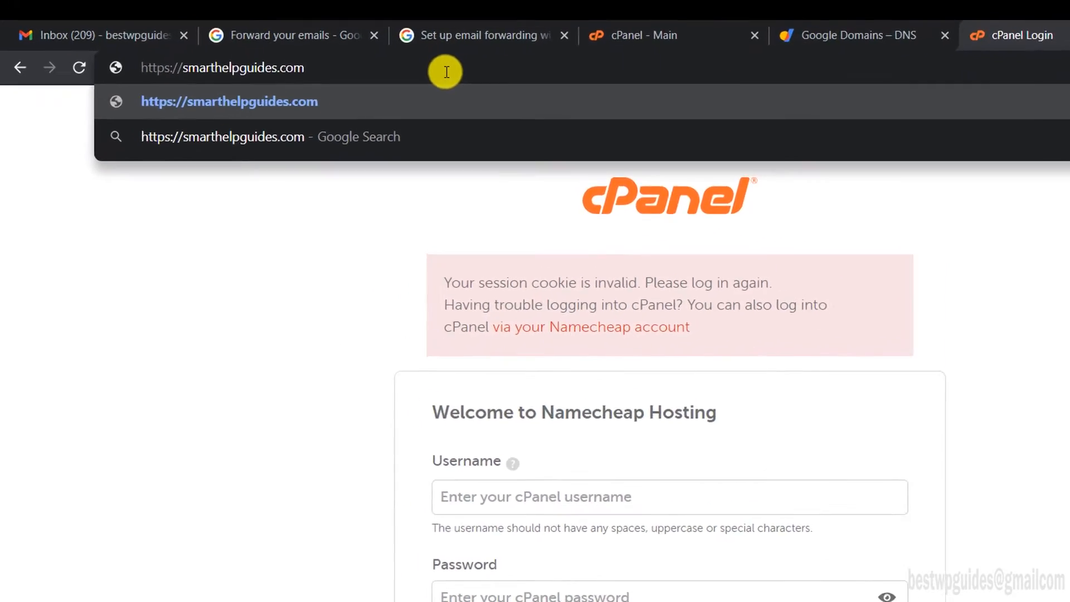
text(/cpan)
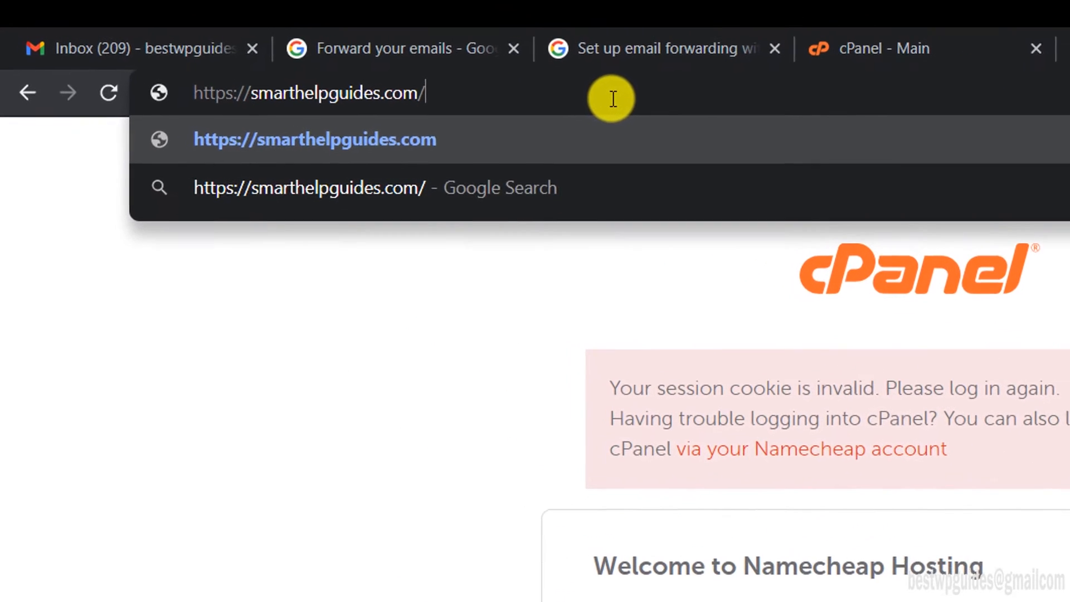
text(el)
key(Return)
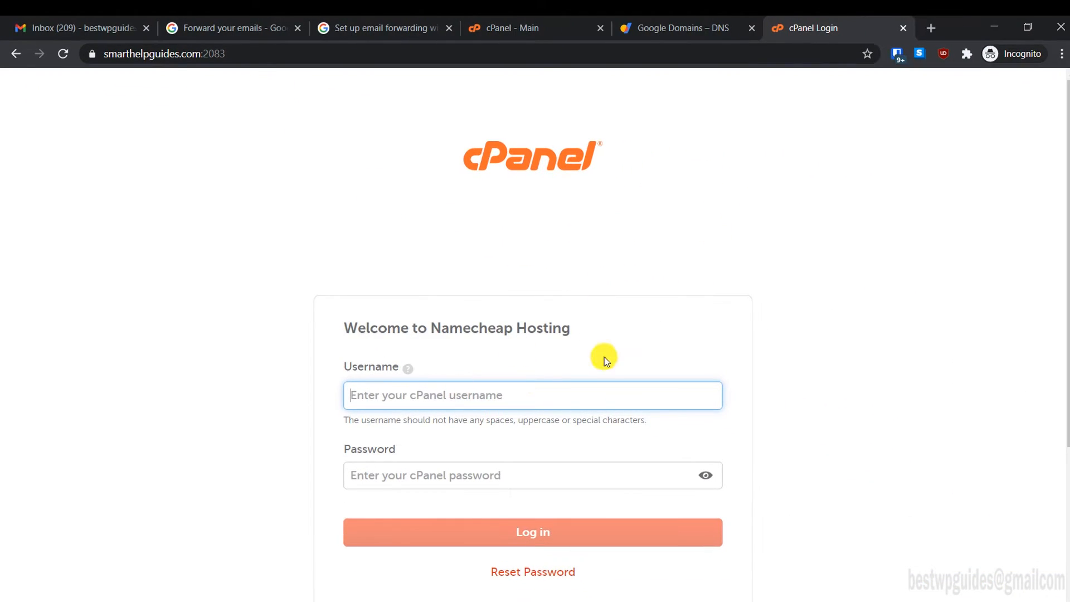
click(903, 28)
click(644, 28)
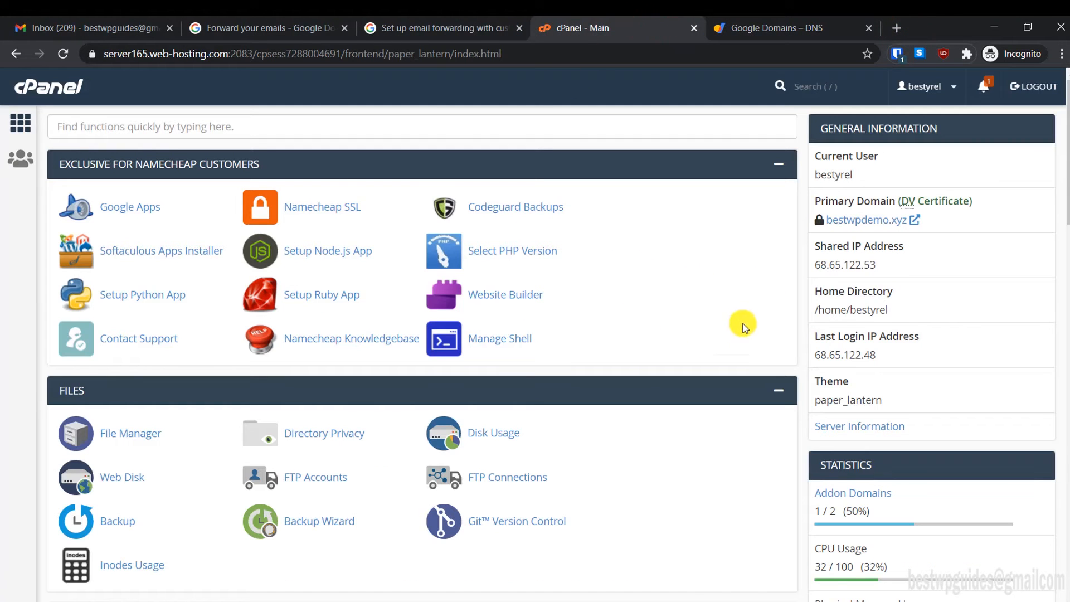
Step: Search cPanel functions for 'zone' and open the Zone Editor
scroll(561, 334, down, 8)
scroll(561, 334, down, 3)
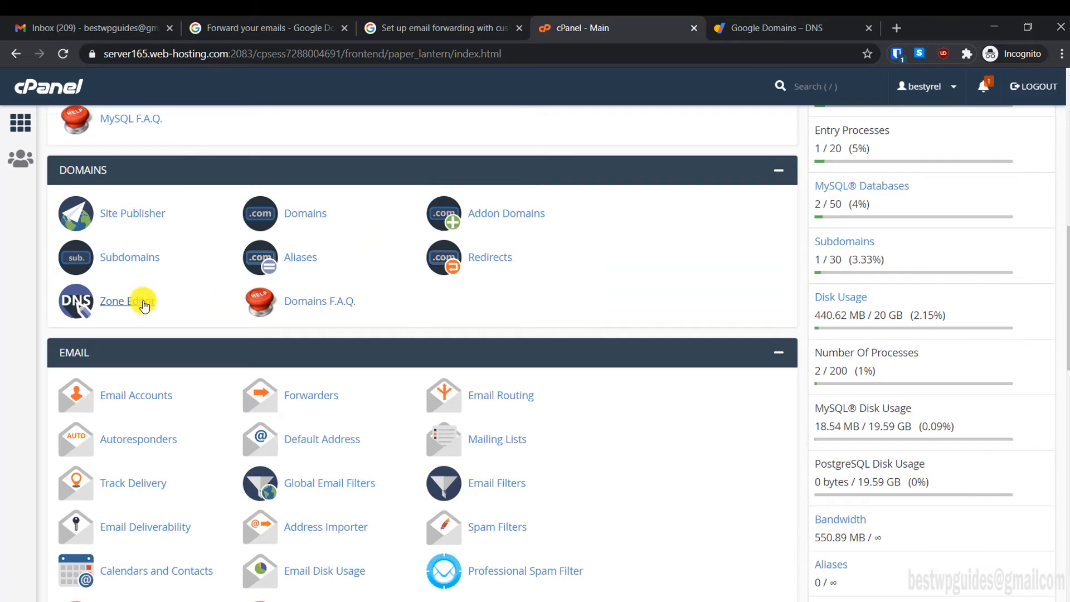
scroll(127, 311, up, 12)
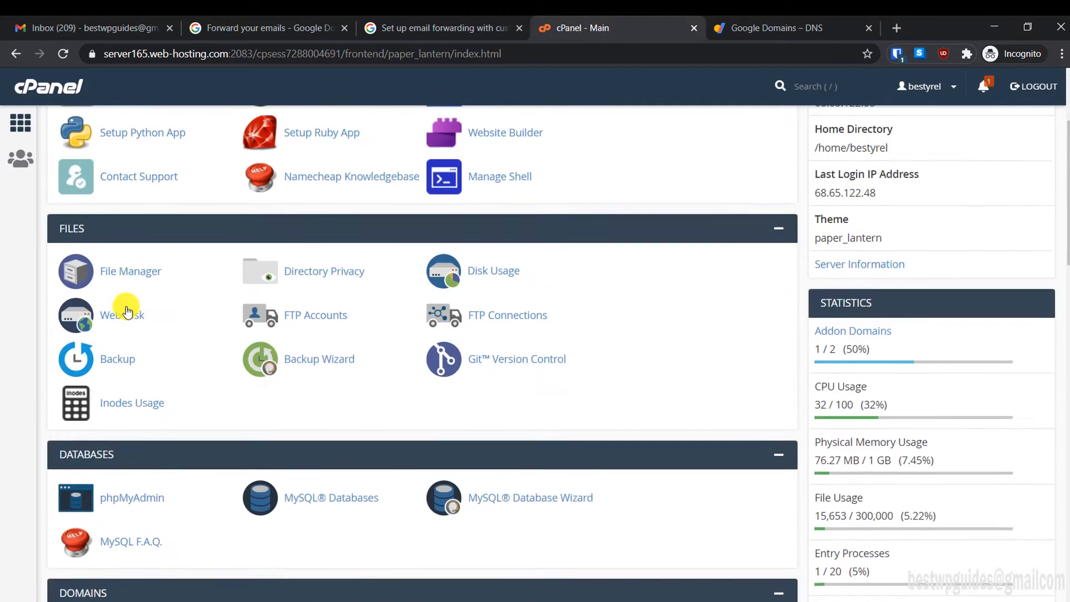
click(139, 124)
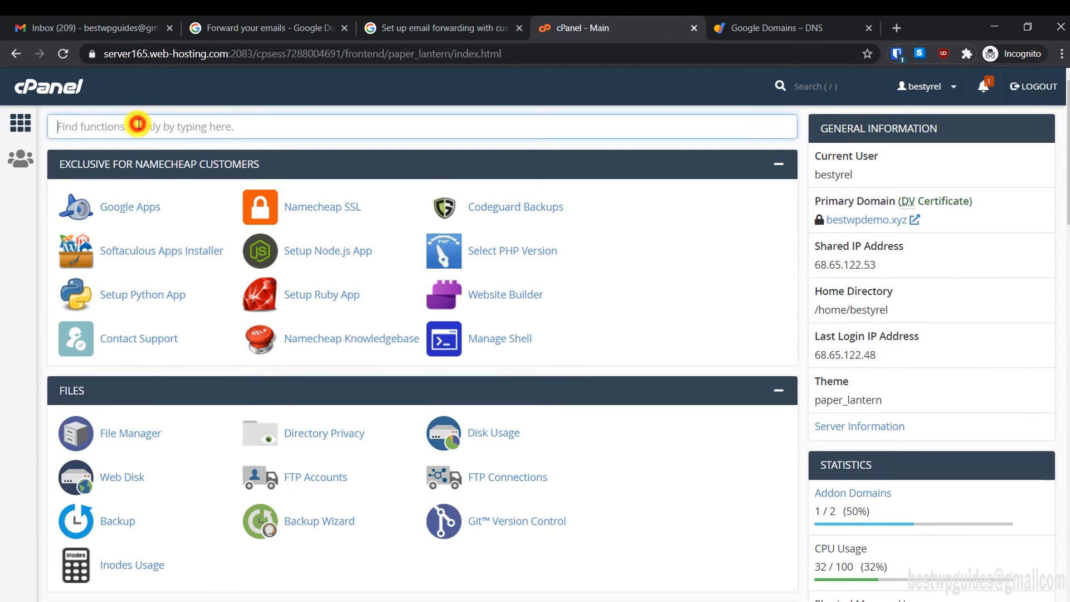
text(zone)
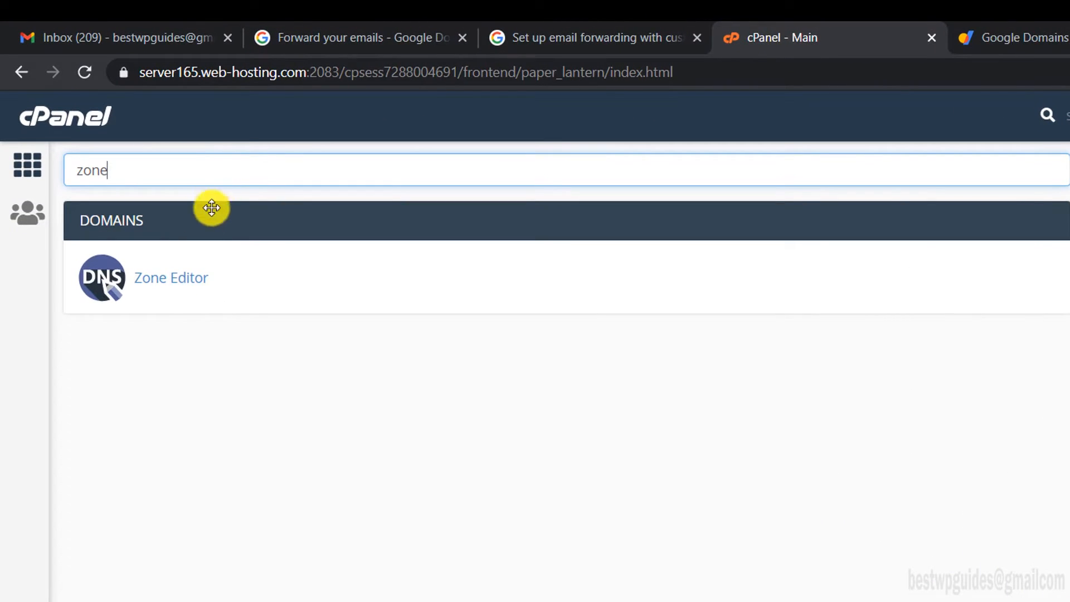
click(182, 272)
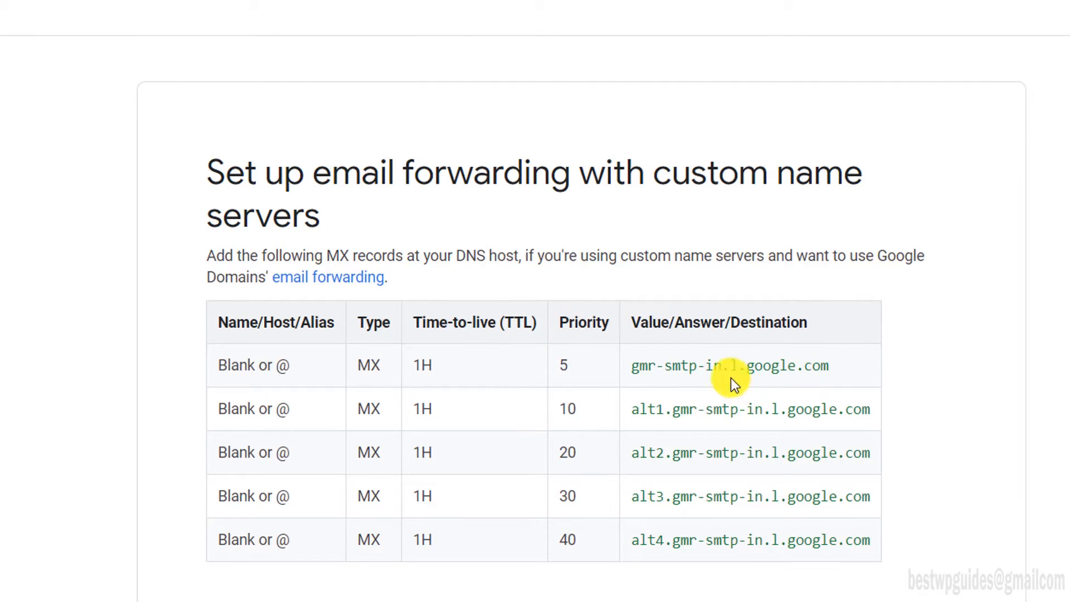
Step: Add a priority 5 MX record to gmr-smtp-in.l.google.com and copy the alt1 host
scroll(552, 400, down, 2)
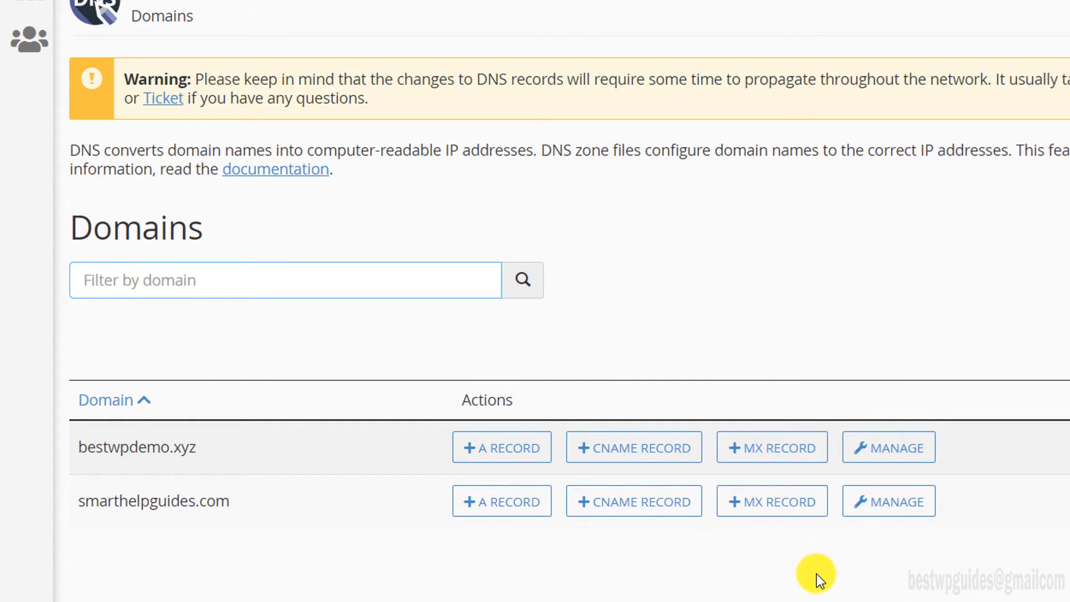
click(733, 505)
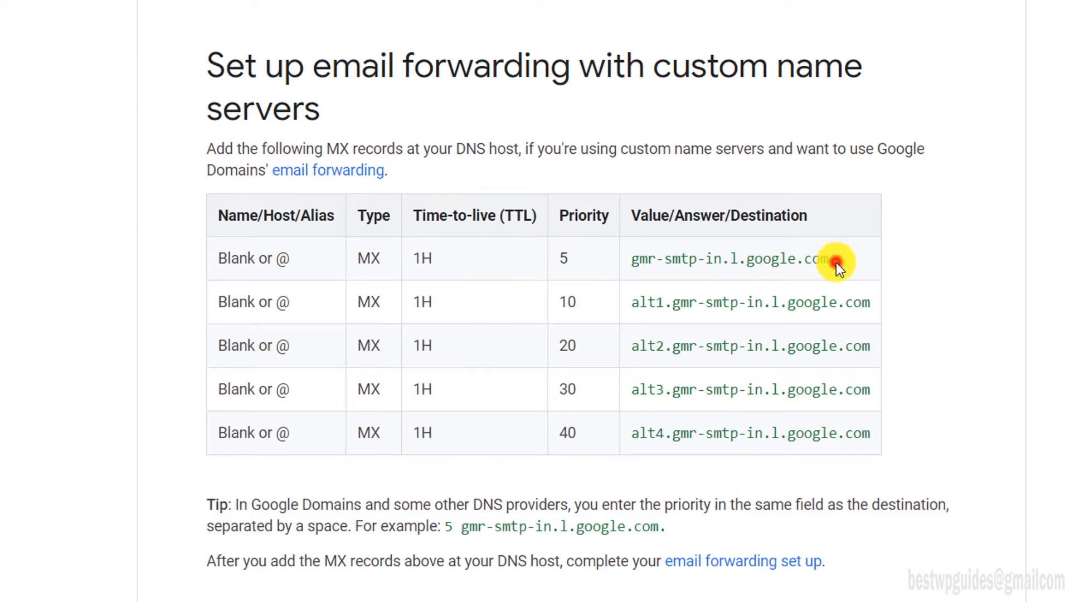
drag(835, 260, 628, 259)
key(ctrl+c)
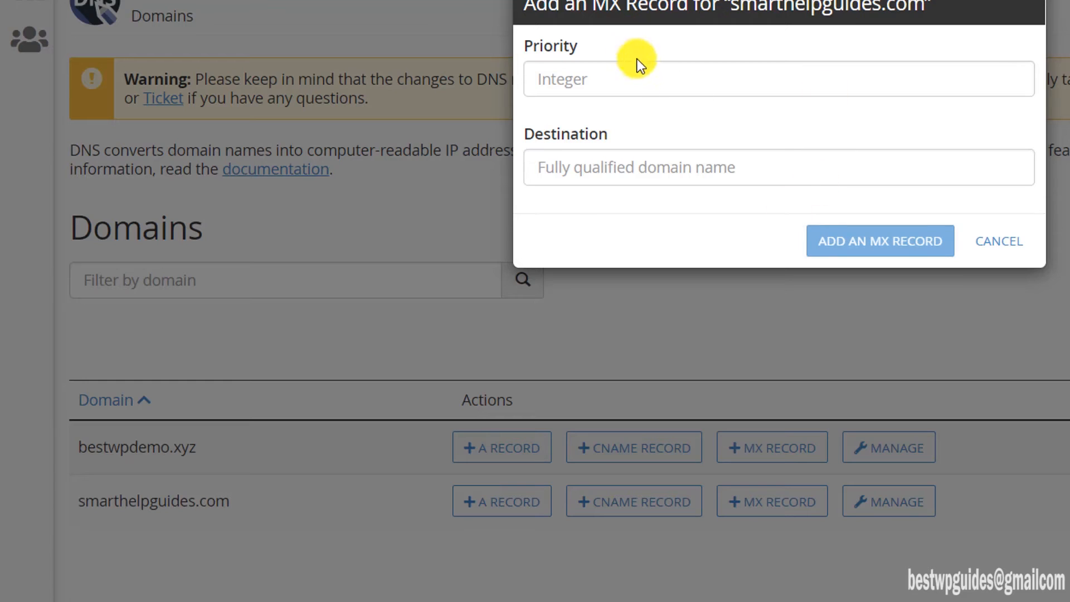
click(641, 65)
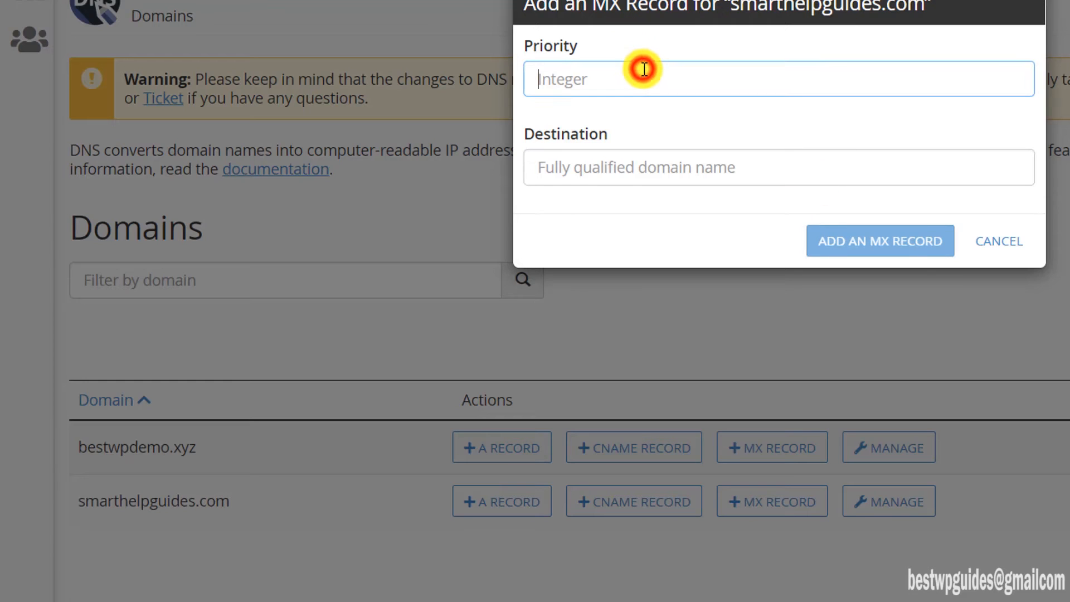
text(5)
click(671, 159)
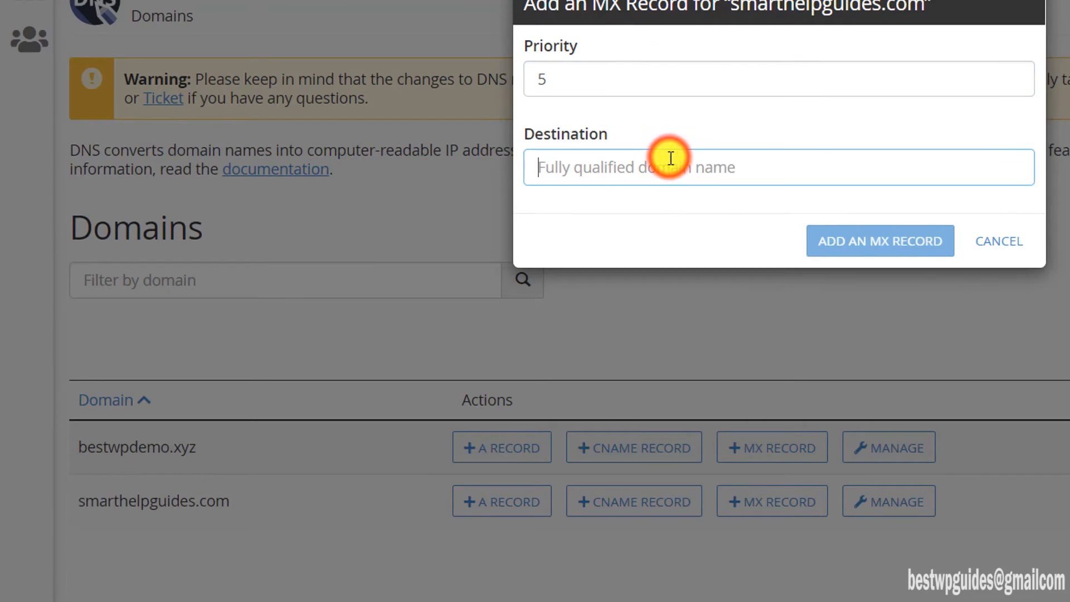
key(ctrl+v)
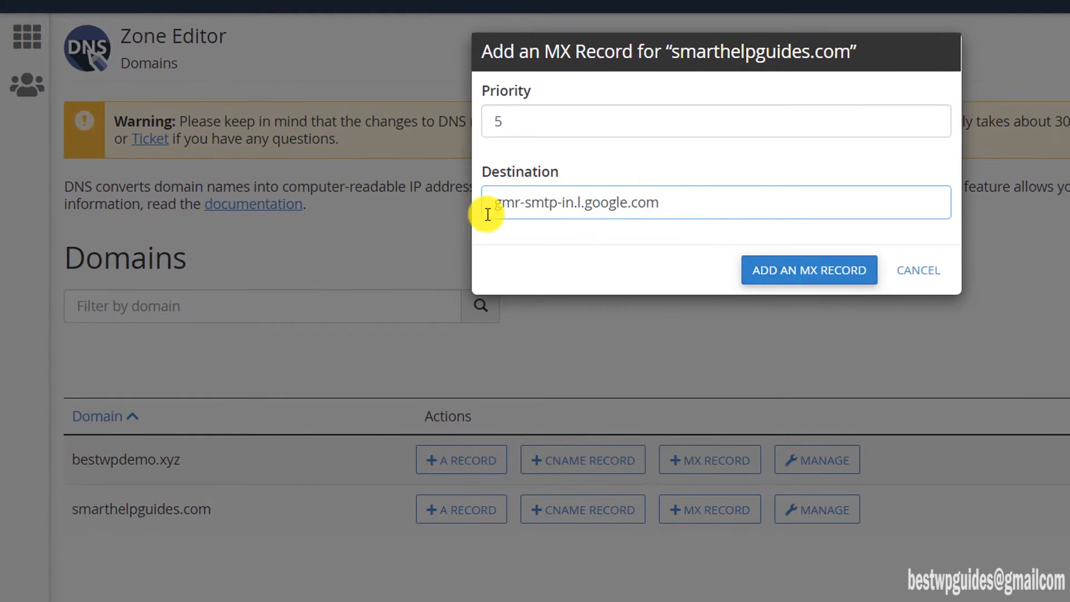
click(495, 204)
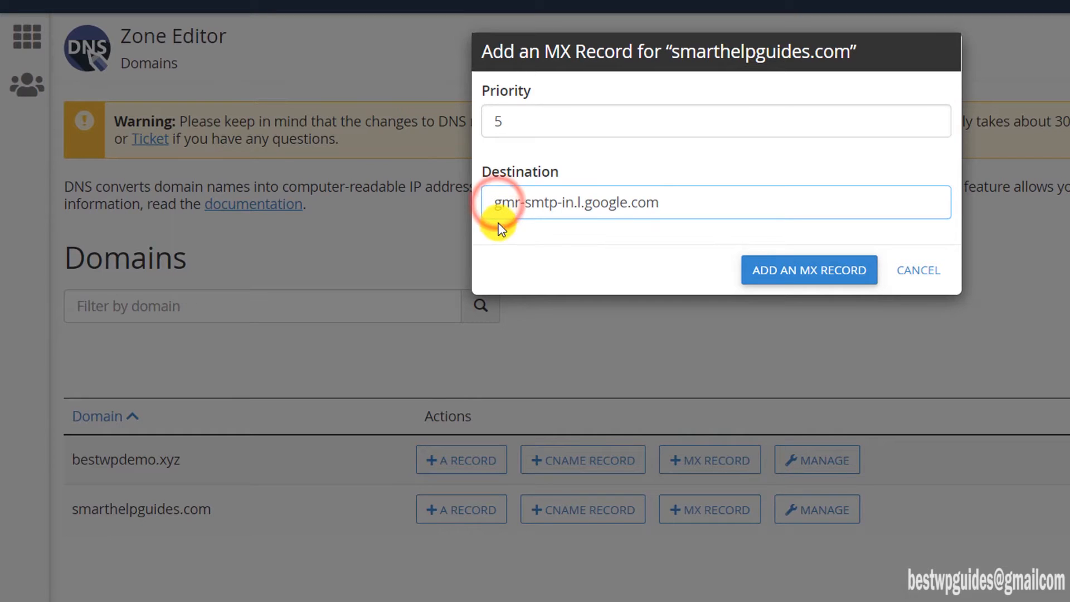
click(765, 271)
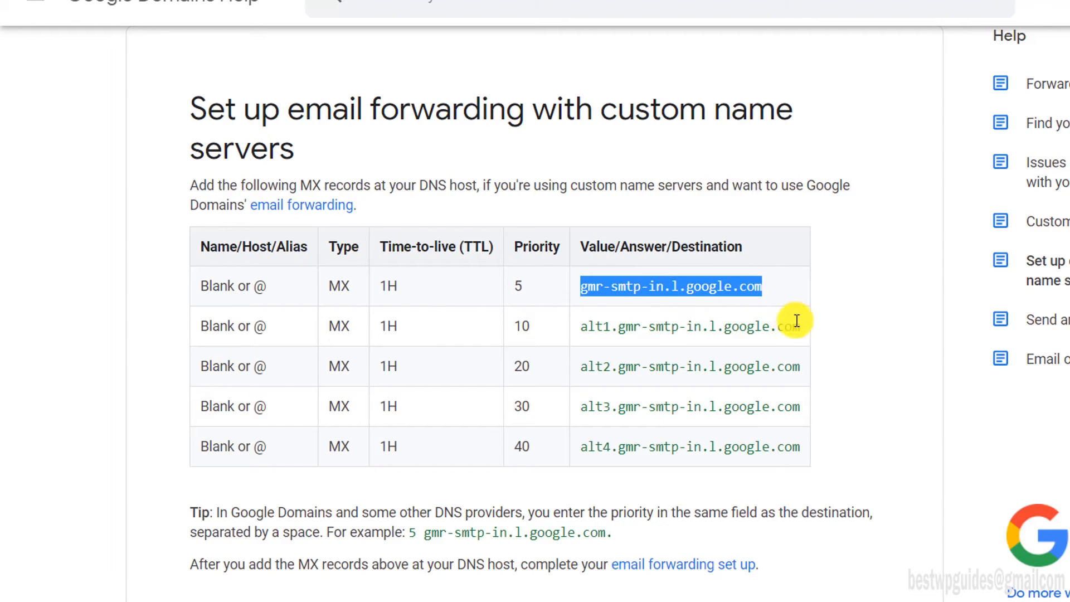
drag(797, 321, 581, 311)
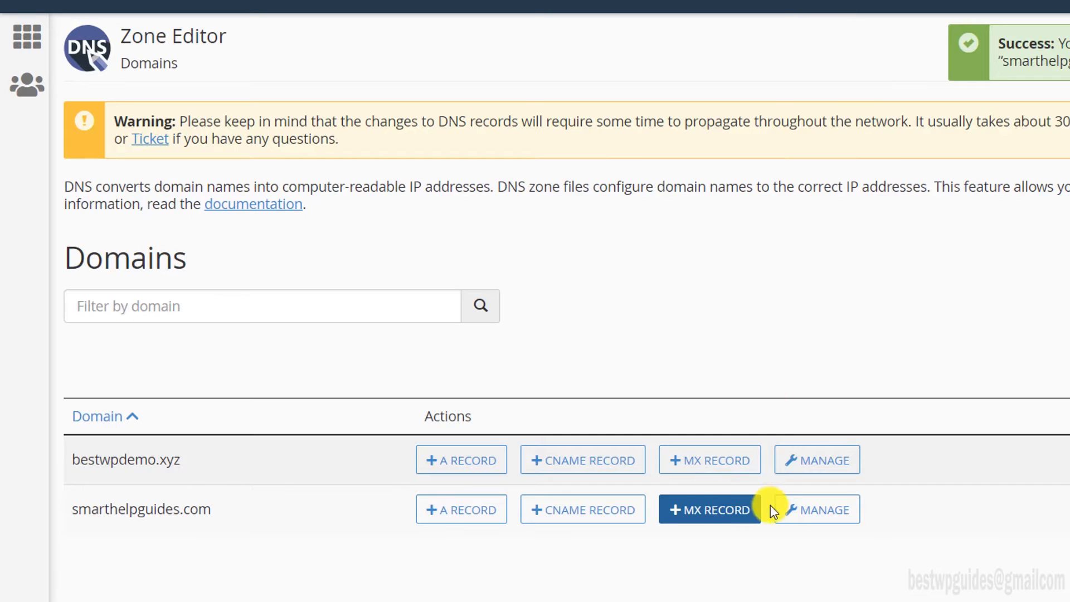
click(693, 516)
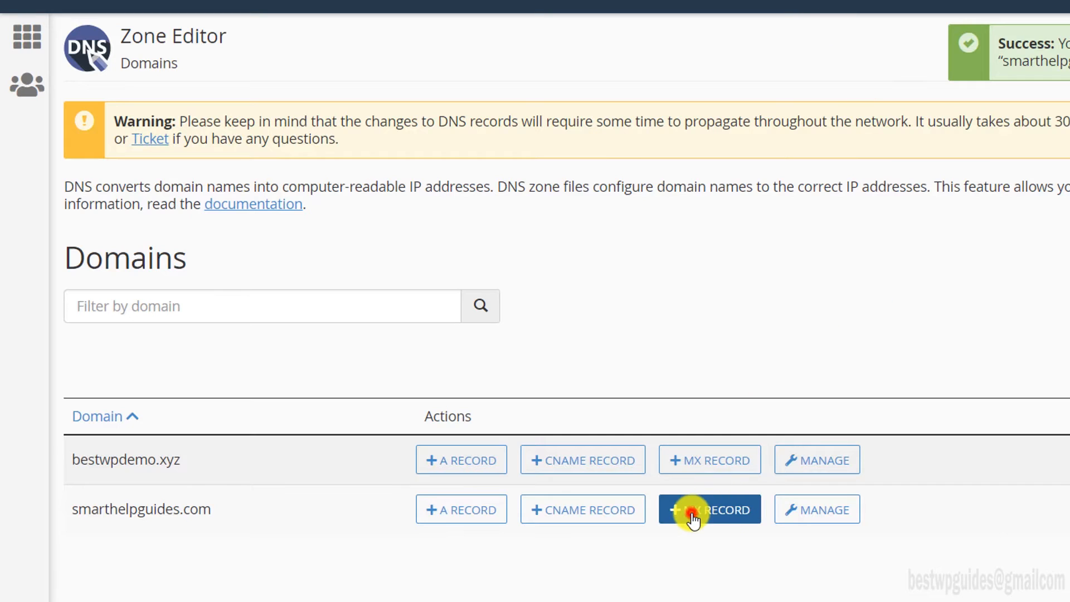
Step: Add MX records for alt1, alt2 and alt3.gmr-smtp-in.l.google.com with priorities 10, 20 and 30
click(671, 126)
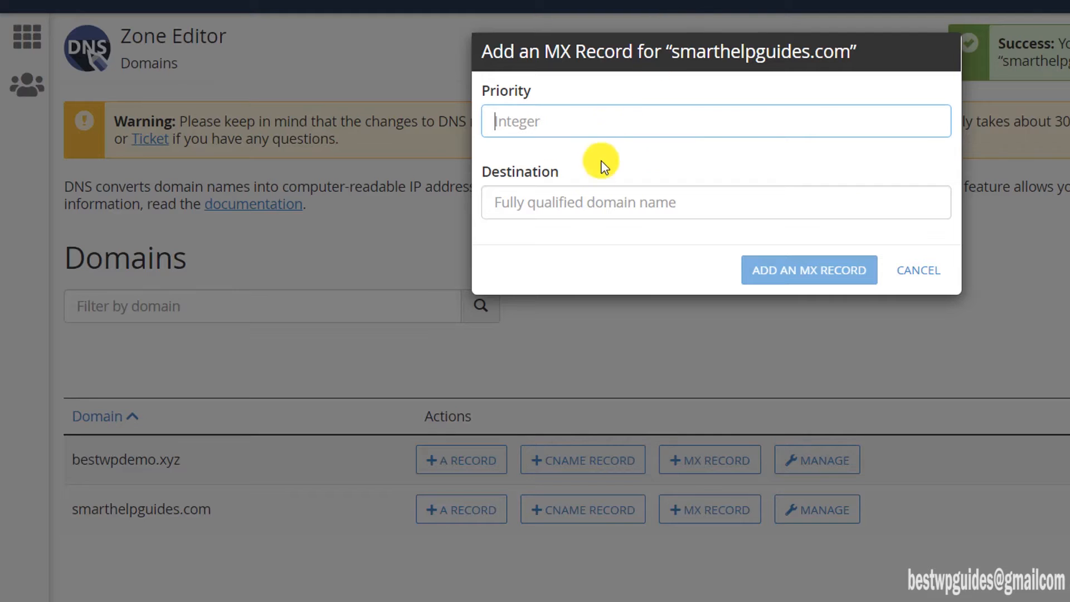
click(617, 119)
text(10)
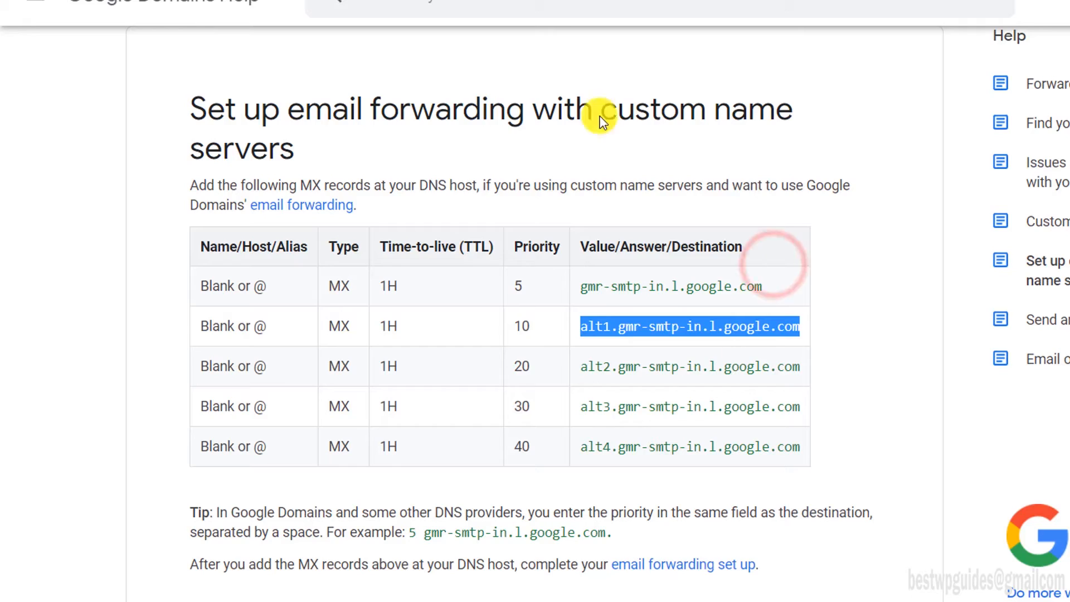
triple_click(686, 366)
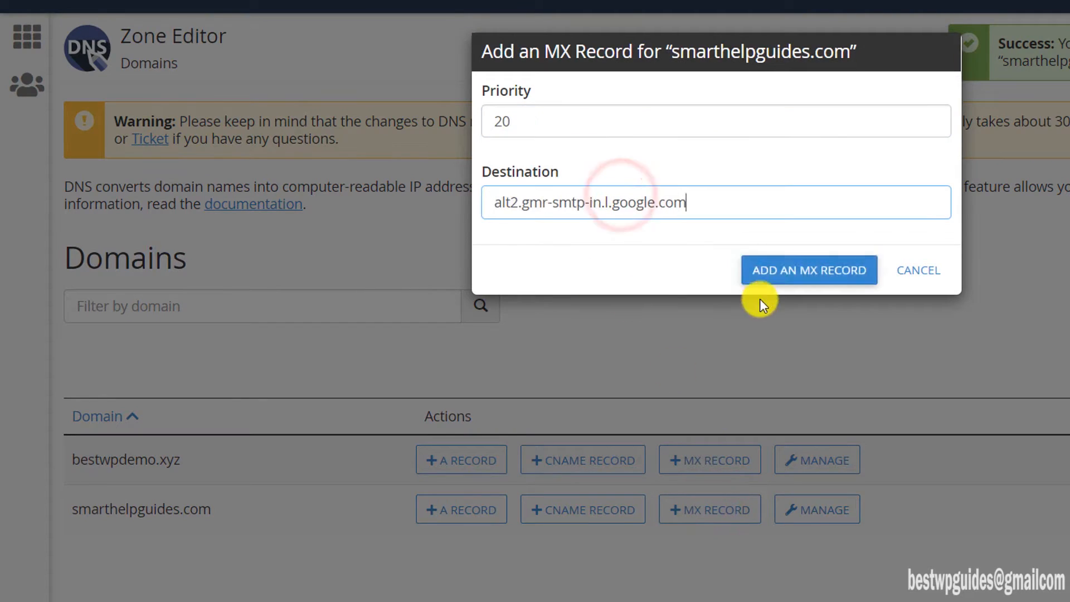
click(710, 509)
text(30)
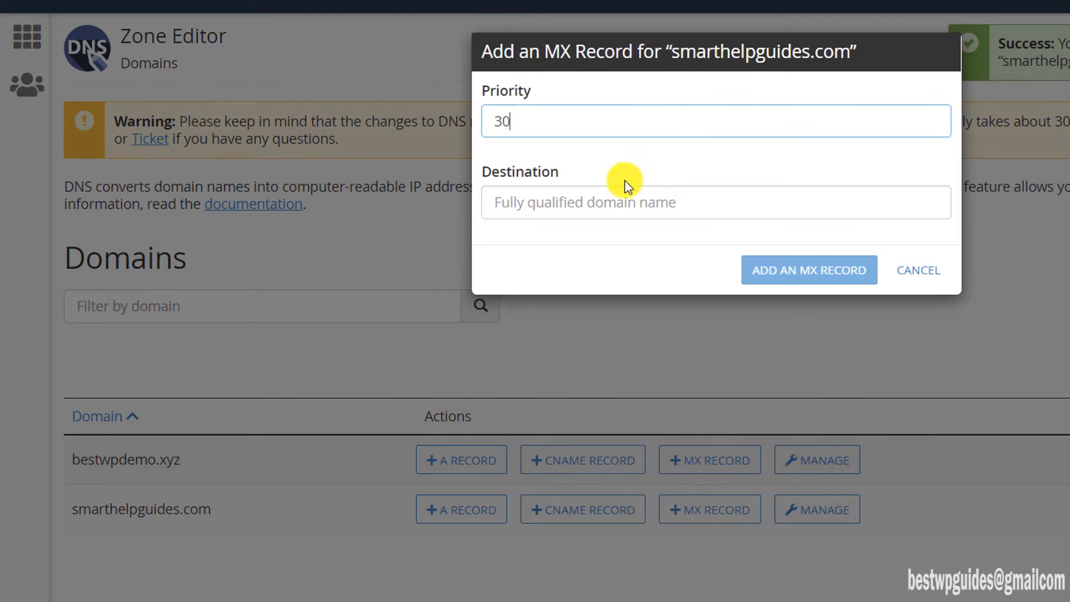
text(alt3.gmr-smtp-in.l.google.com)
click(751, 273)
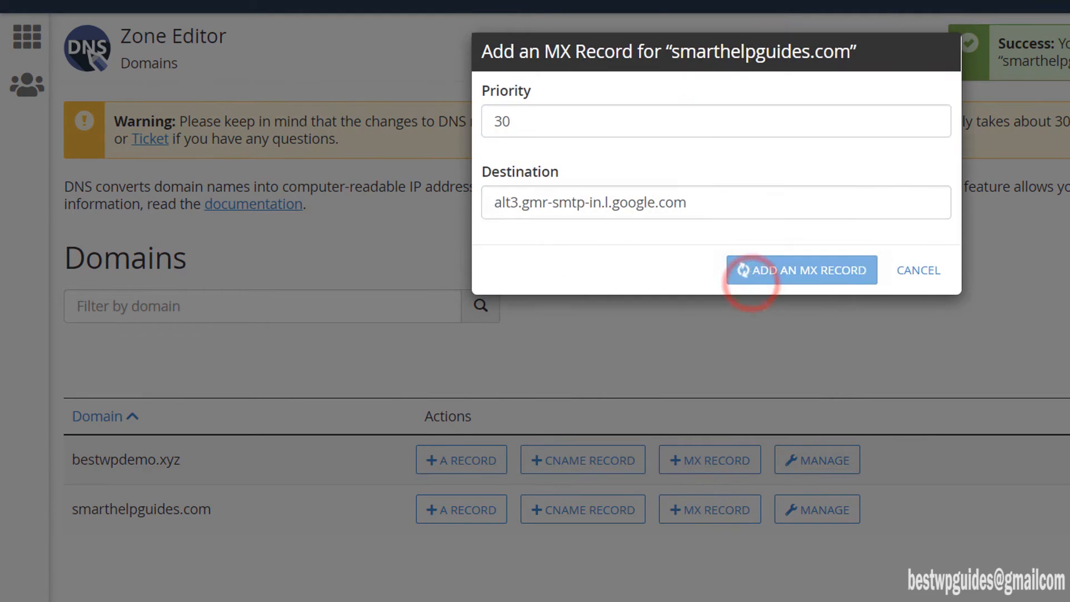
Step: Add the priority 40 MX record pointing to alt4.gmr-smtp-in.l.google.com
triple_click(579, 444)
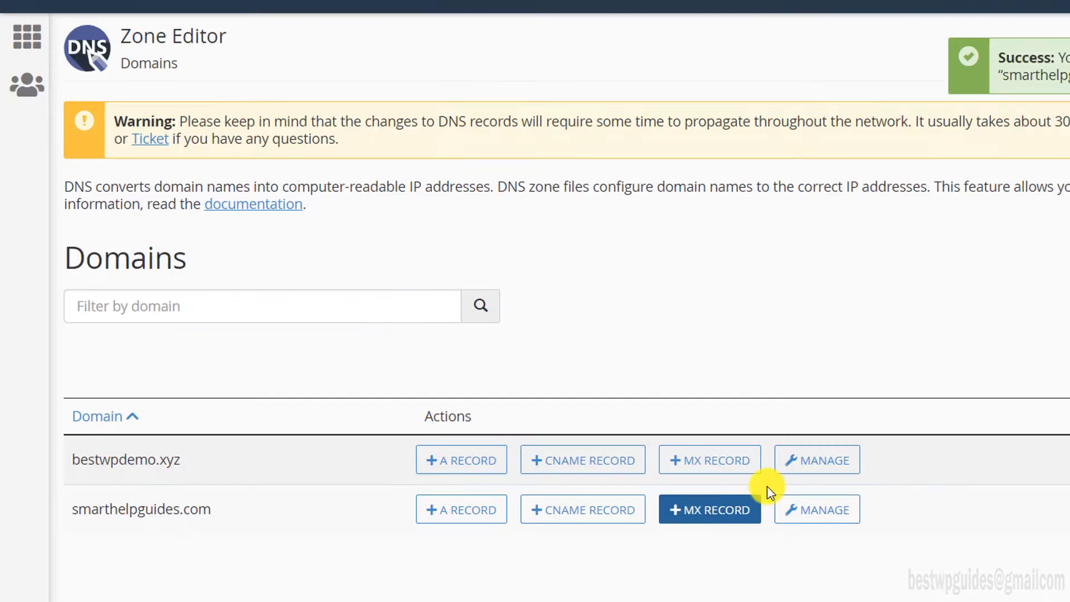
click(758, 499)
text(40)
click(633, 195)
text(alt4.gmr-smtp-in.l.google.com)
click(759, 259)
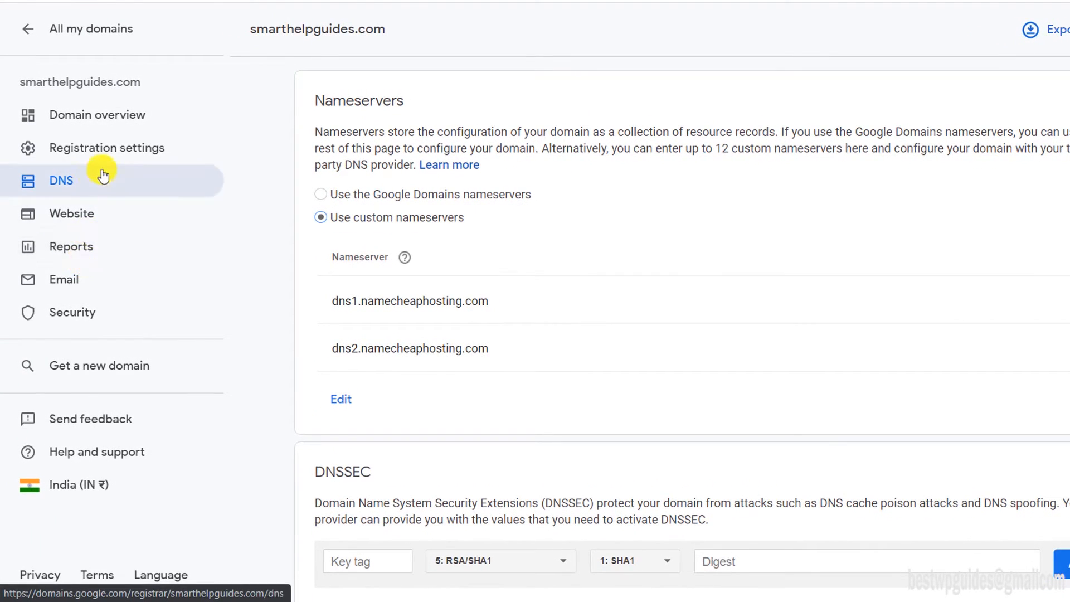
Step: Open the Email page for smarthelpguides.com and scroll down to Email forwarding
click(71, 287)
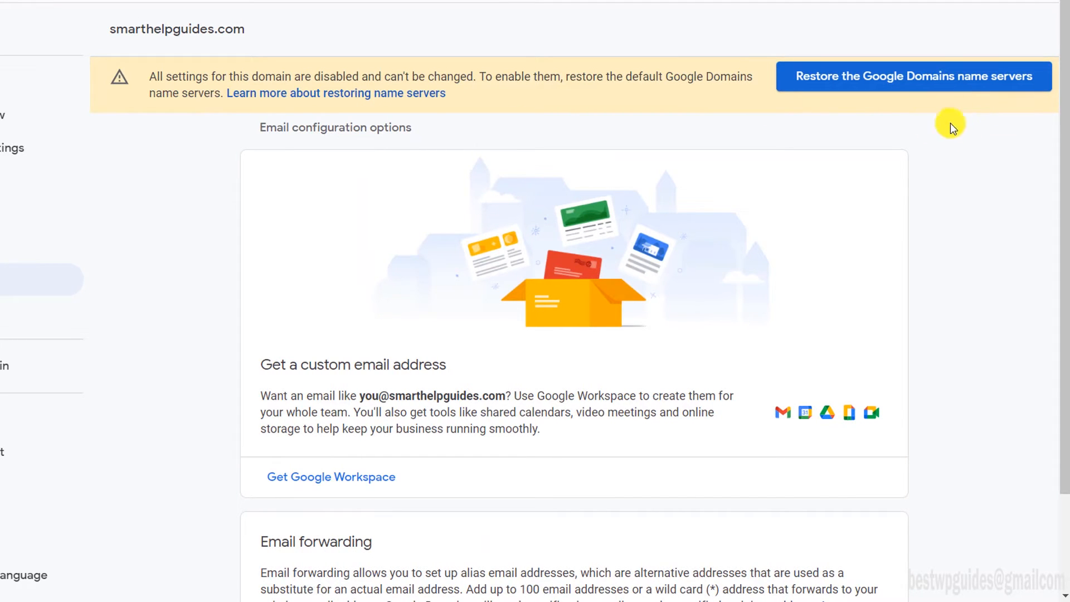
scroll(967, 109, down, 2)
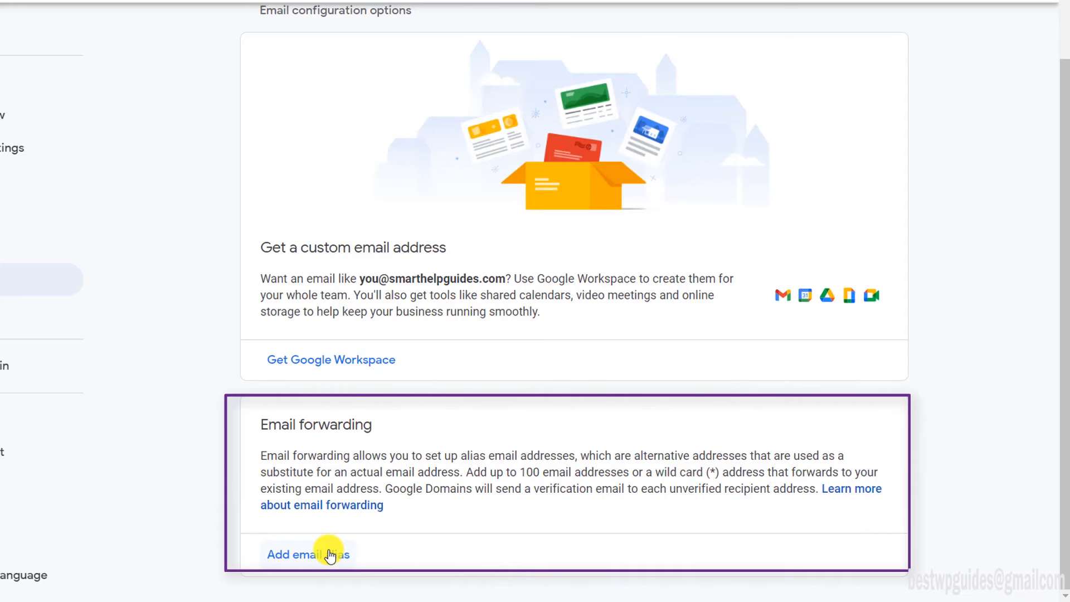
Step: Start a new forwarding alias and set the alias email to the wildcard *
click(330, 555)
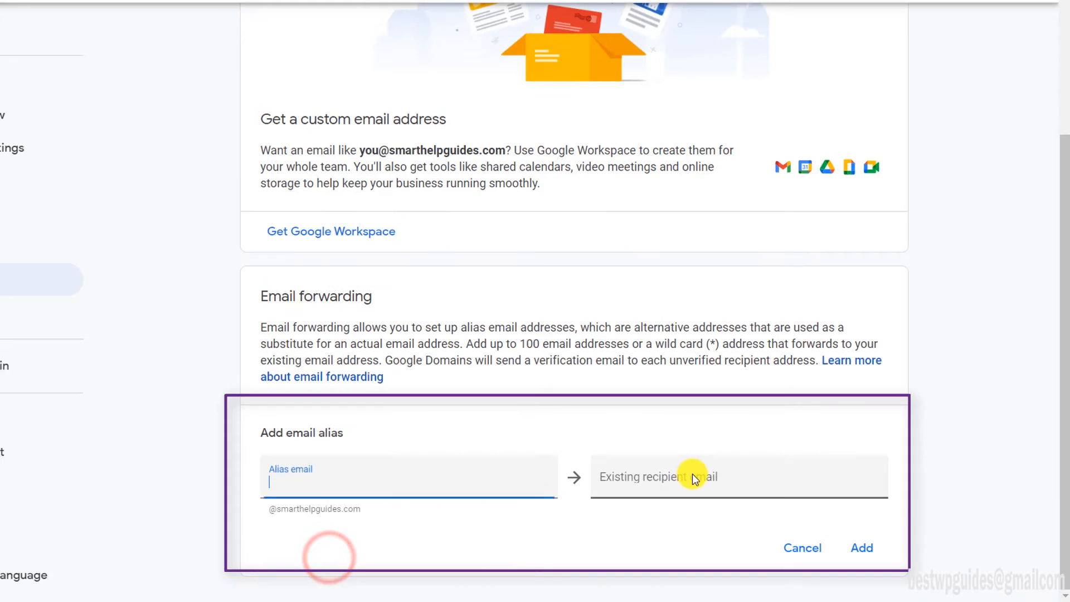
click(481, 489)
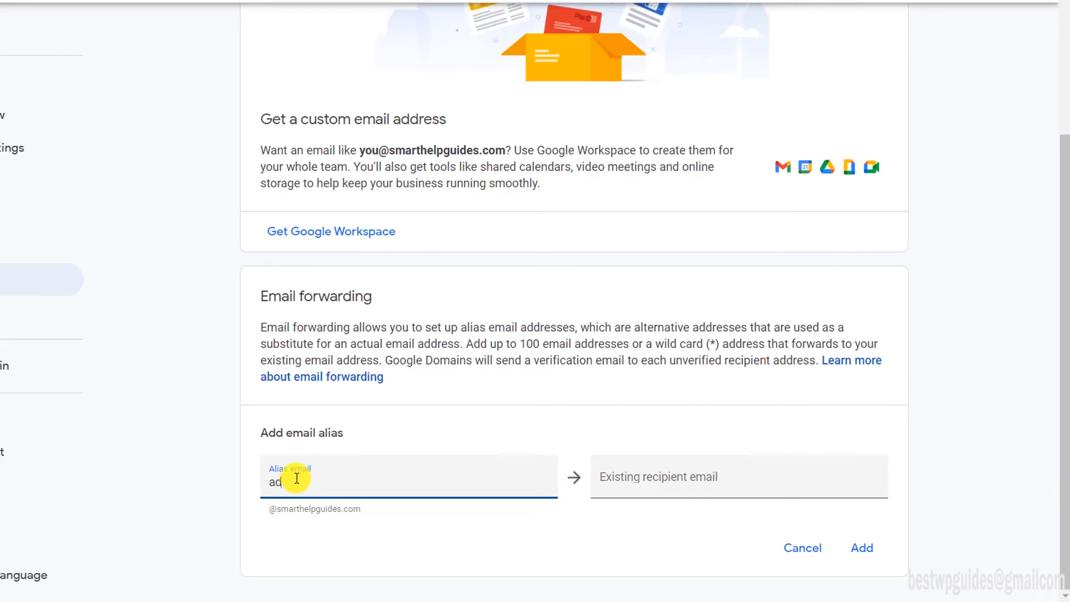
text(admin)
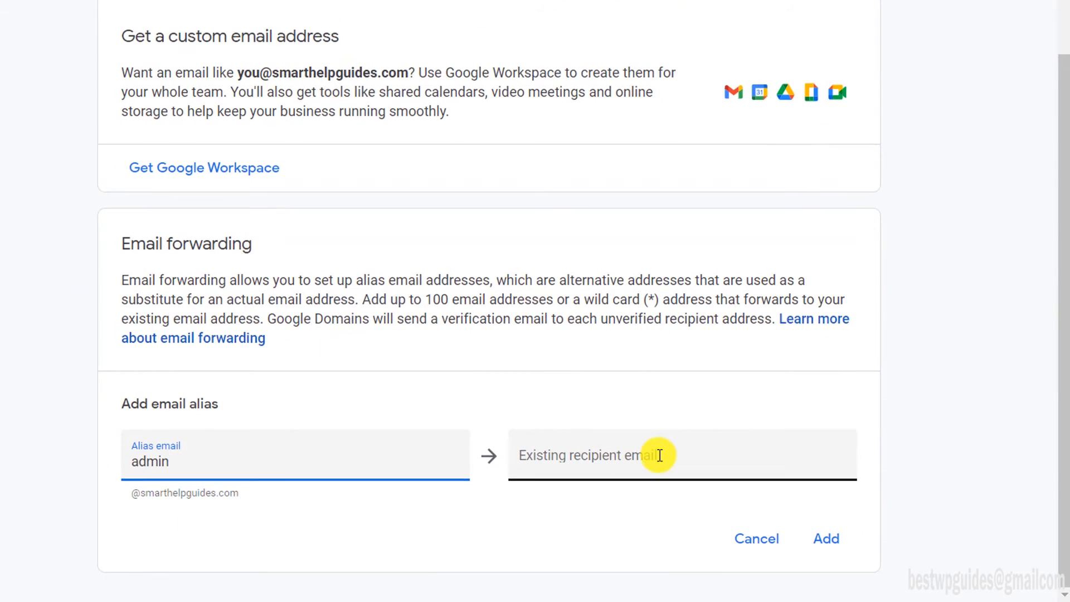
double_click(210, 452)
text(info)
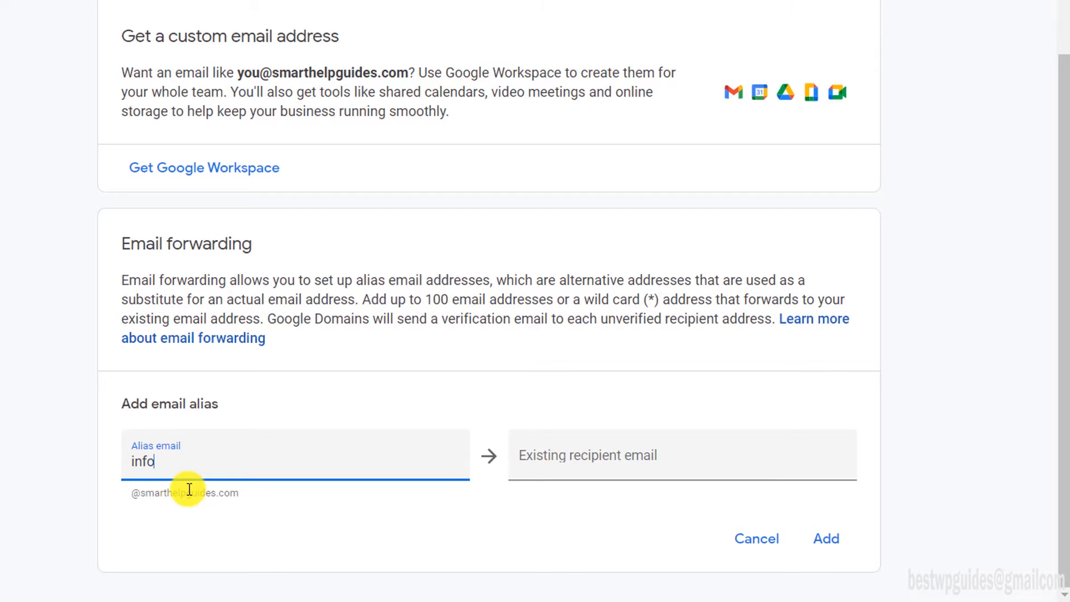
drag(159, 460, 95, 459)
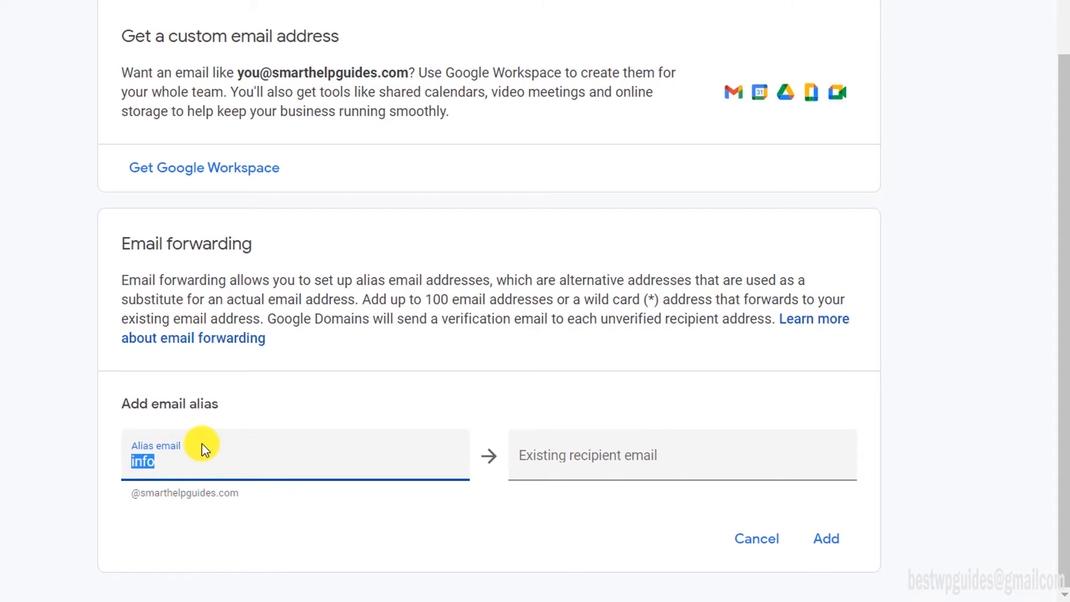
text(*)
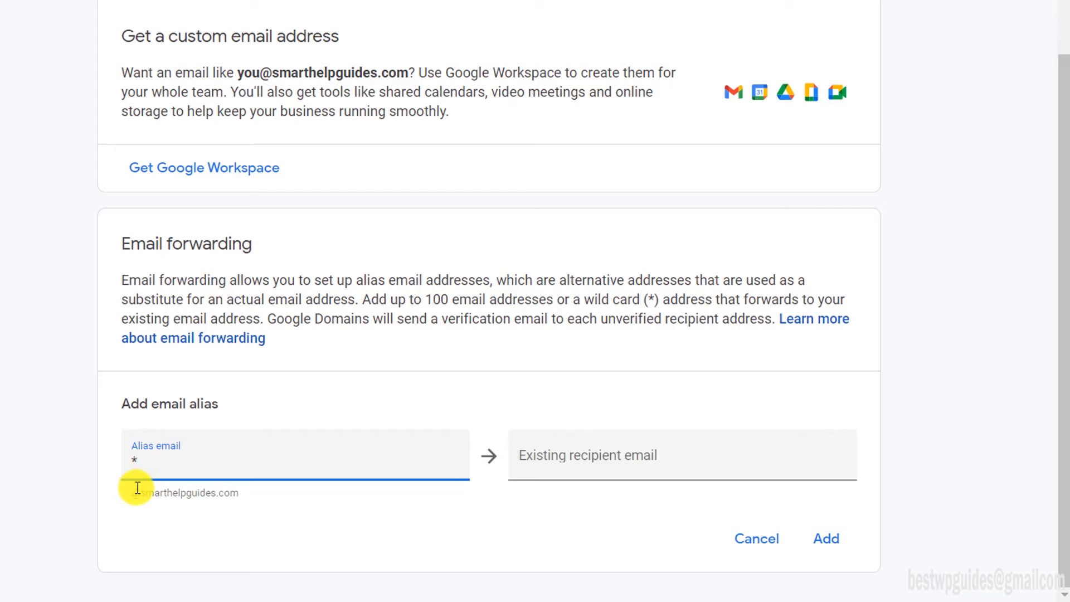
Step: Enter the Gmail address as the existing recipient and add the alias
click(581, 454)
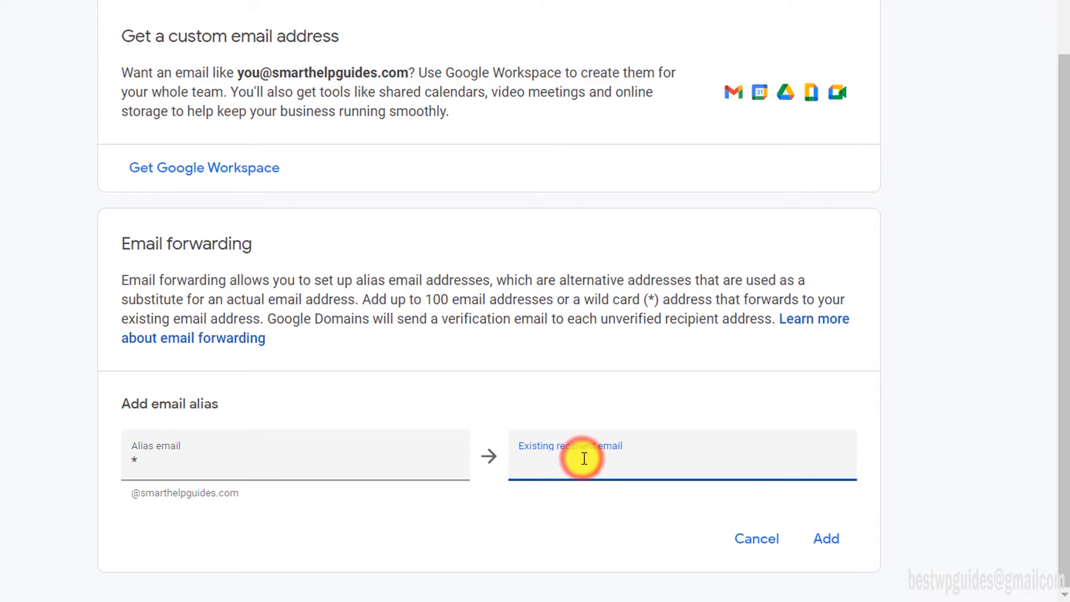
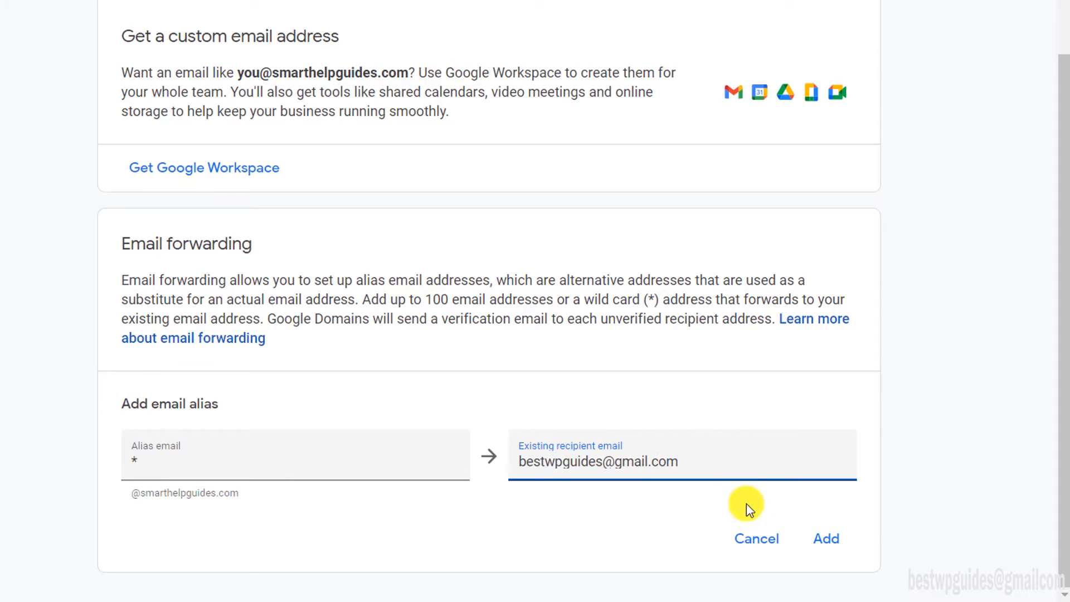
click(833, 539)
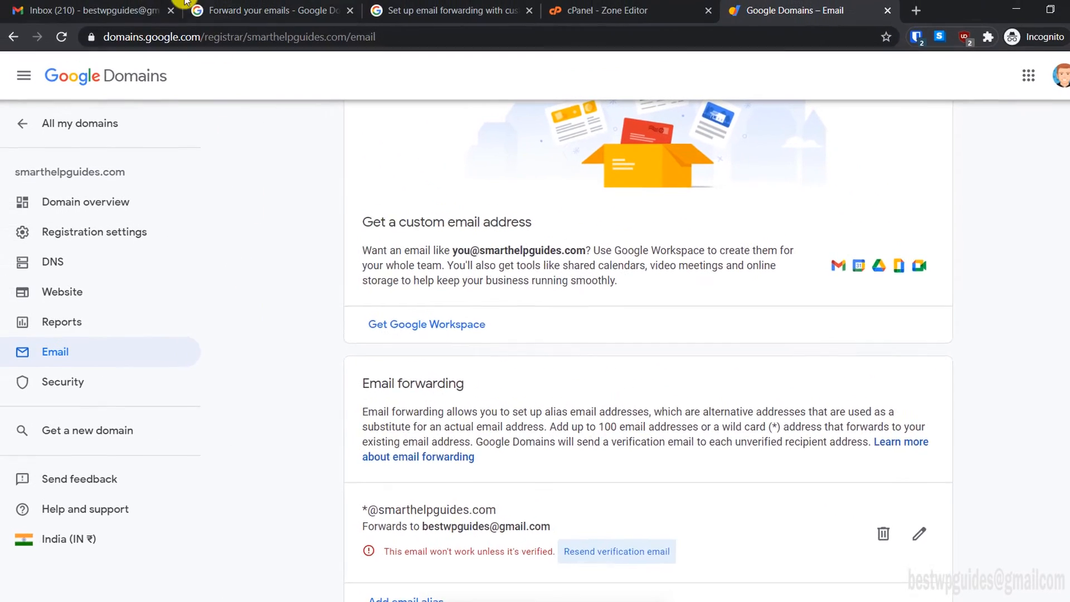
click(148, 10)
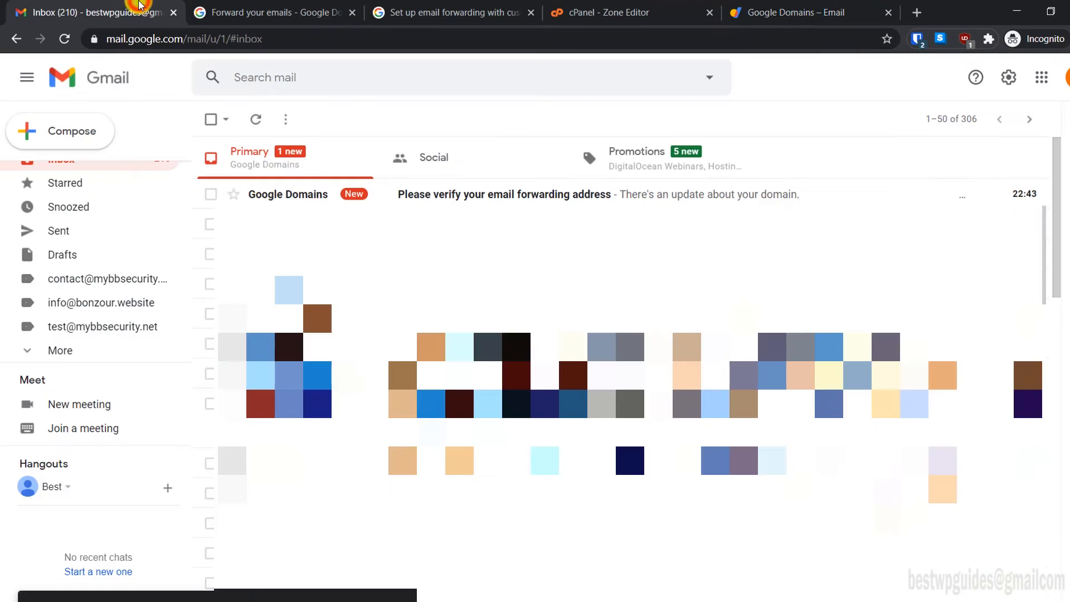
Step: Open Google Domains' forwarding verification email and use its Verify my email now link
click(500, 196)
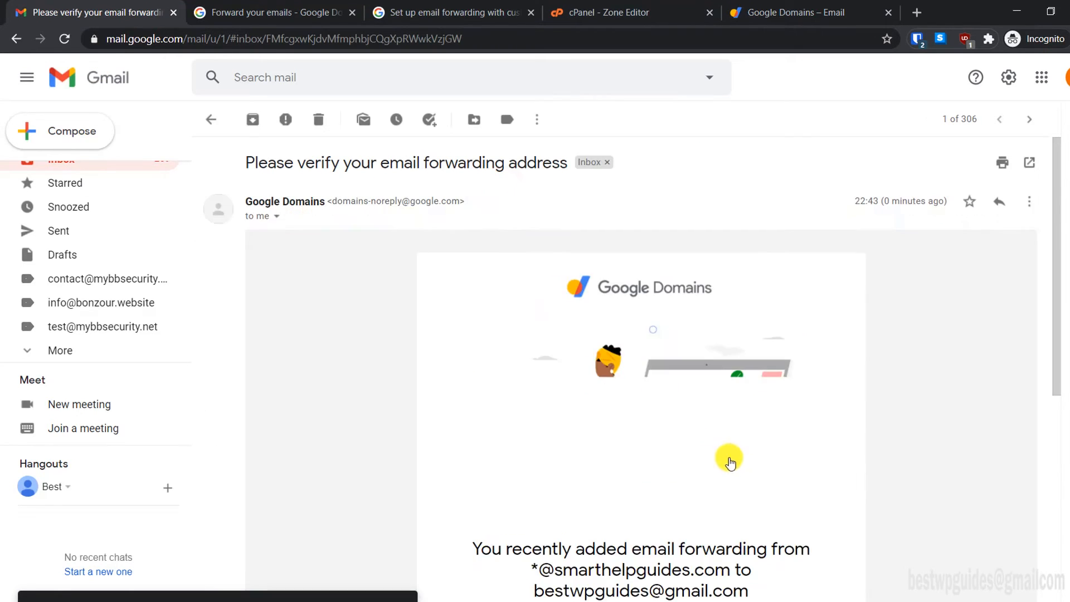
scroll(728, 461, down, 3)
scroll(669, 427, down, 1)
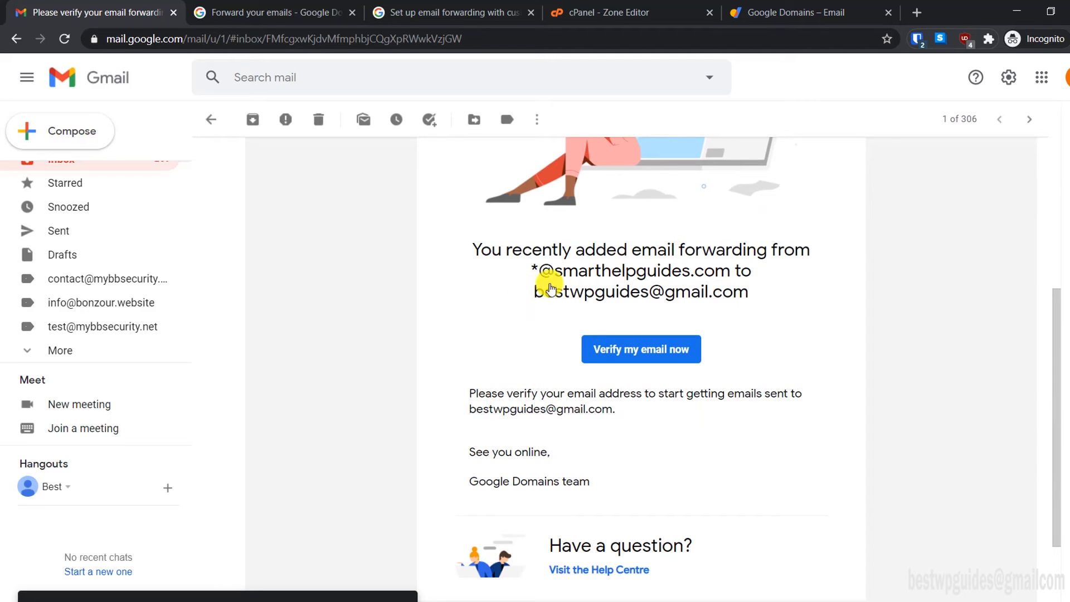
click(625, 354)
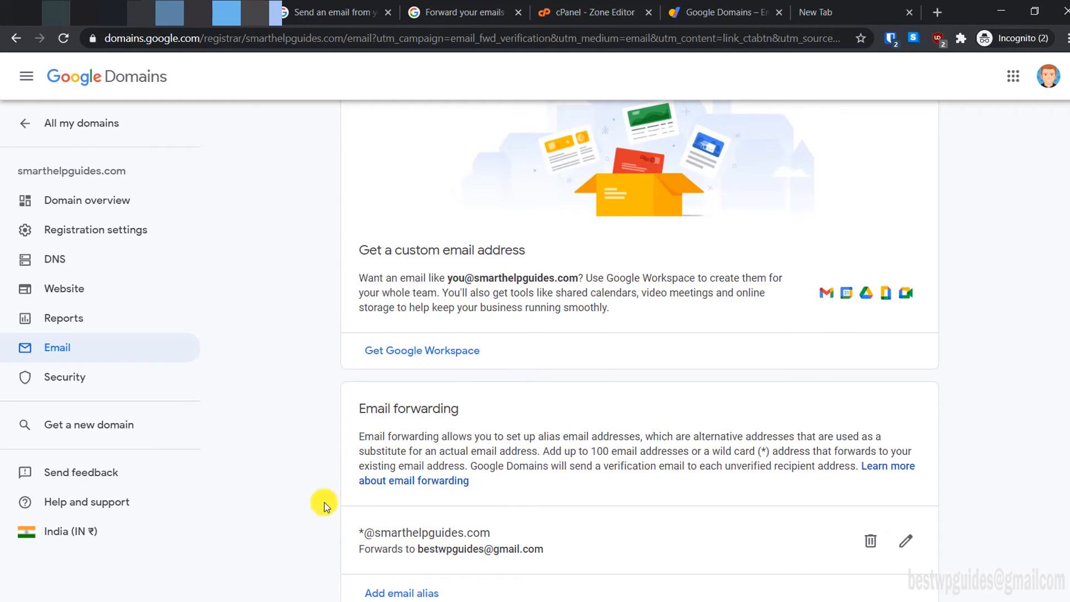
Step: Check the Hello message's recipient details to confirm it was addressed to admin
click(64, 6)
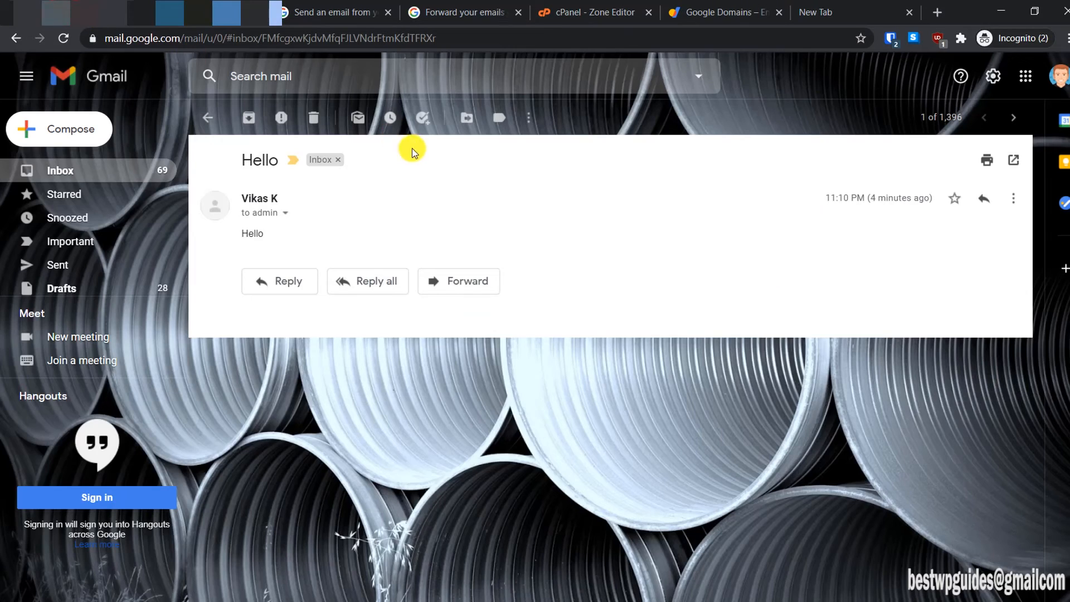
click(286, 214)
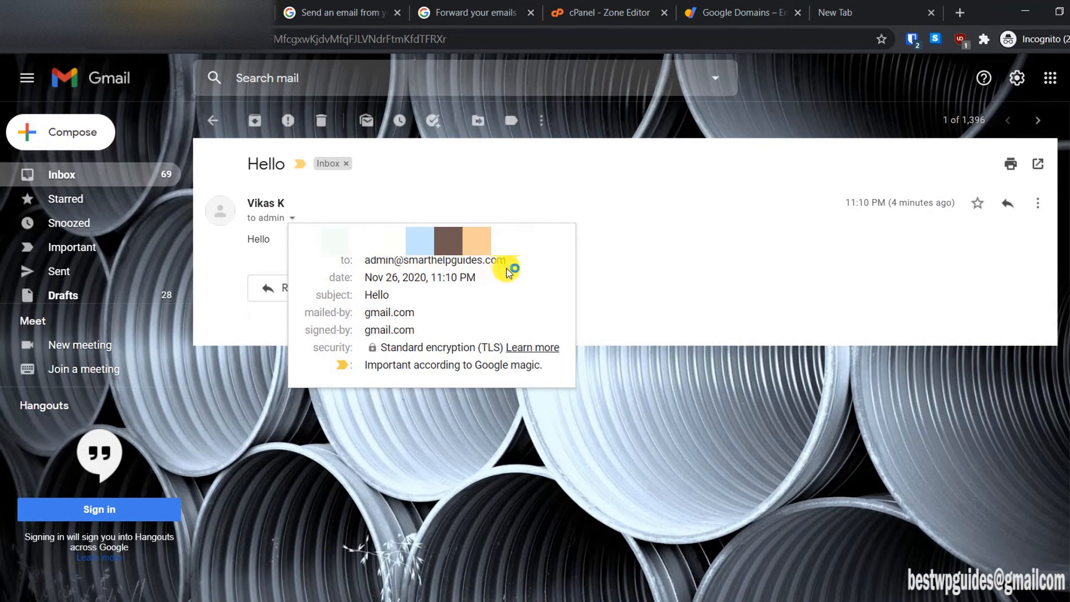
click(619, 259)
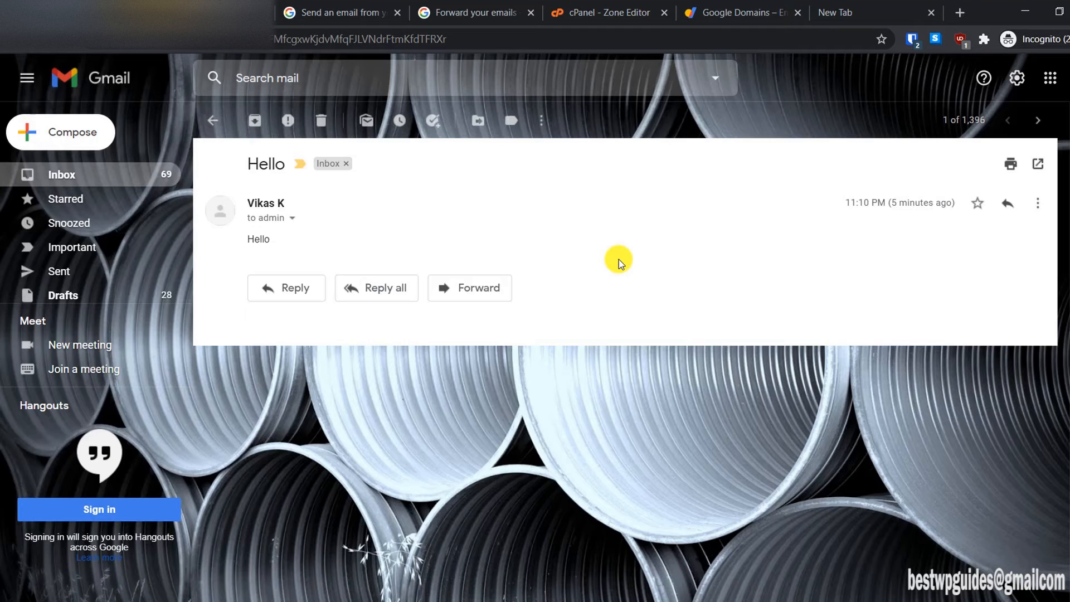
click(622, 7)
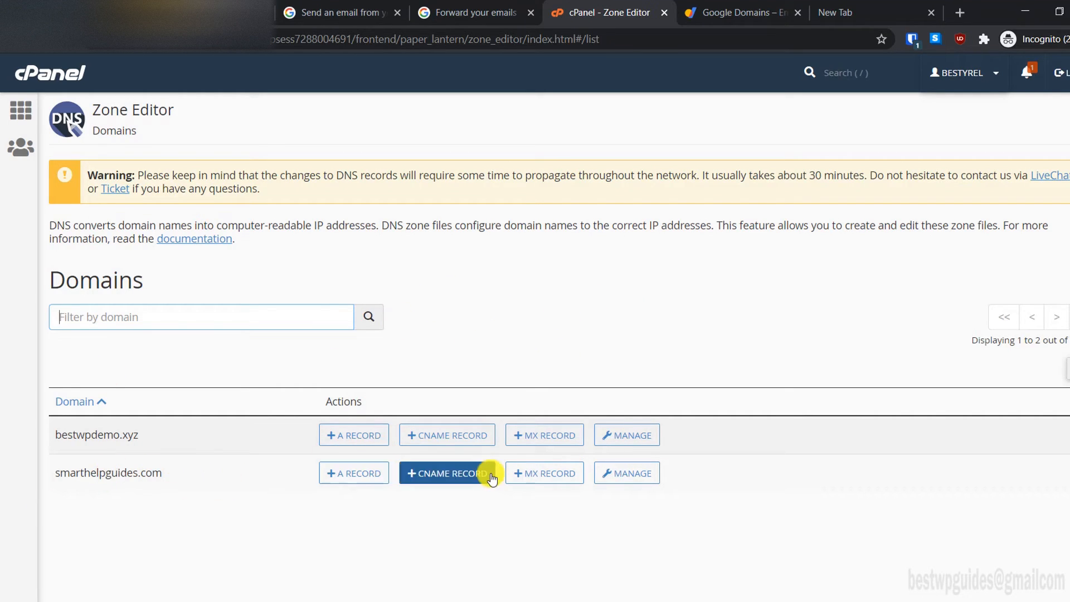
Step: Filter the smarthelpguides.com zone to MX records and delete the priority 0 mail.smarthelpguides.com record
click(613, 478)
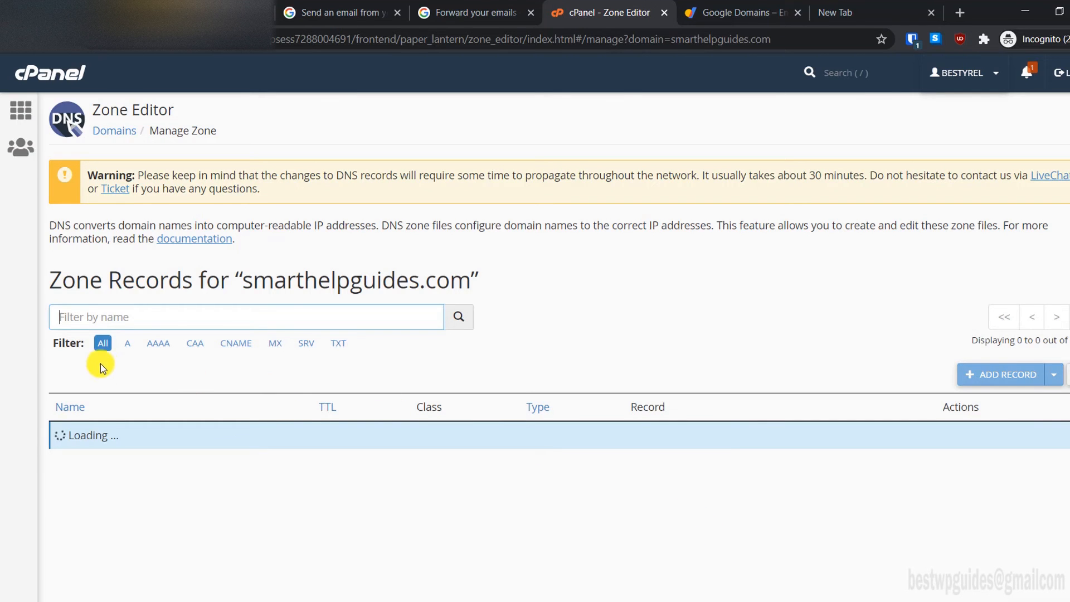
click(274, 346)
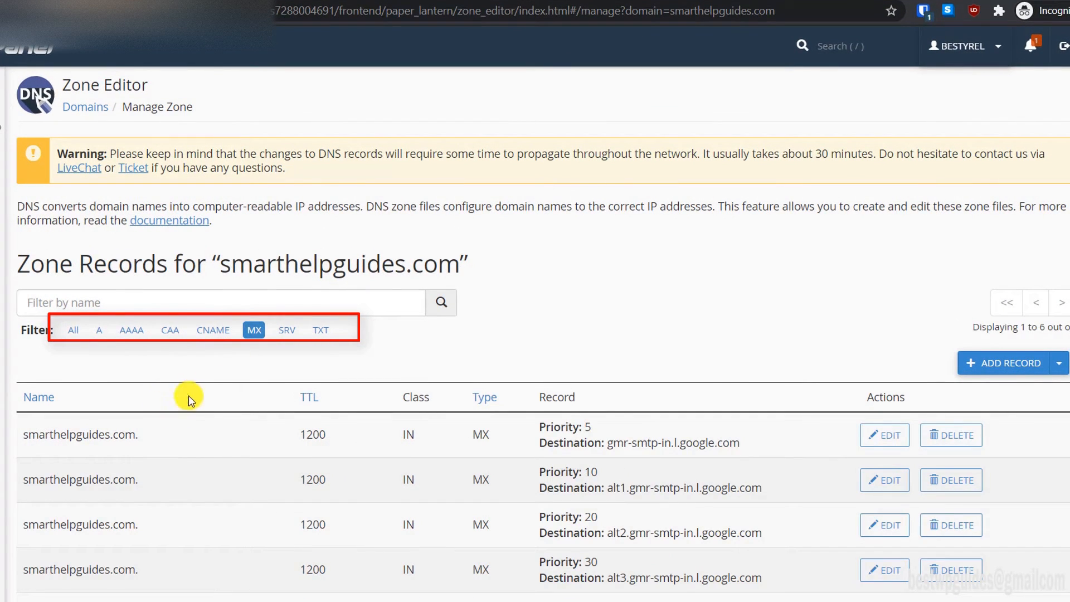
scroll(274, 413, down, 1)
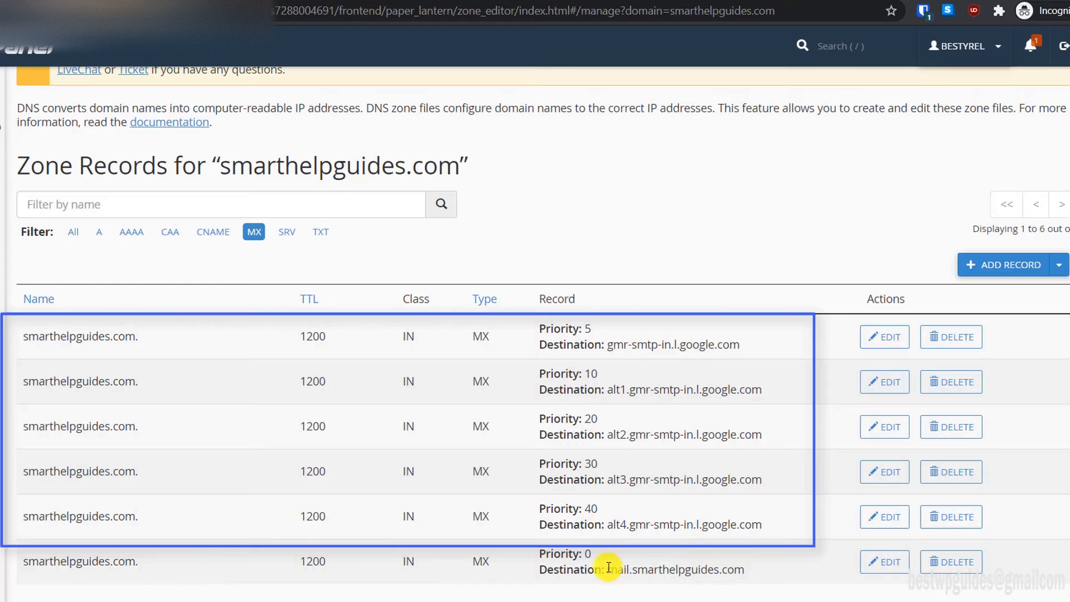
drag(610, 570, 780, 574)
click(779, 571)
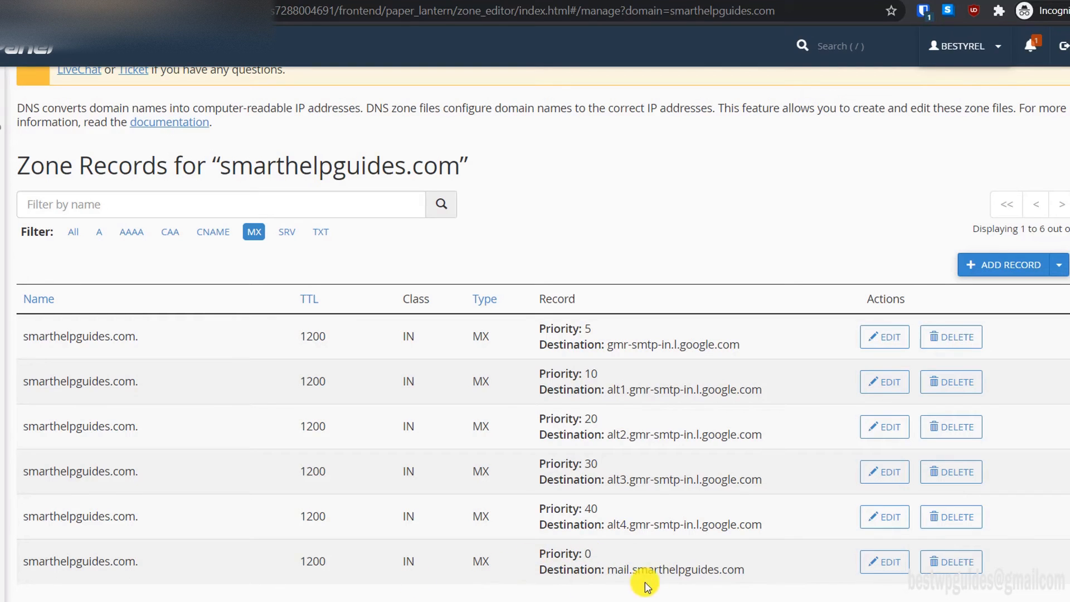
drag(750, 571, 456, 546)
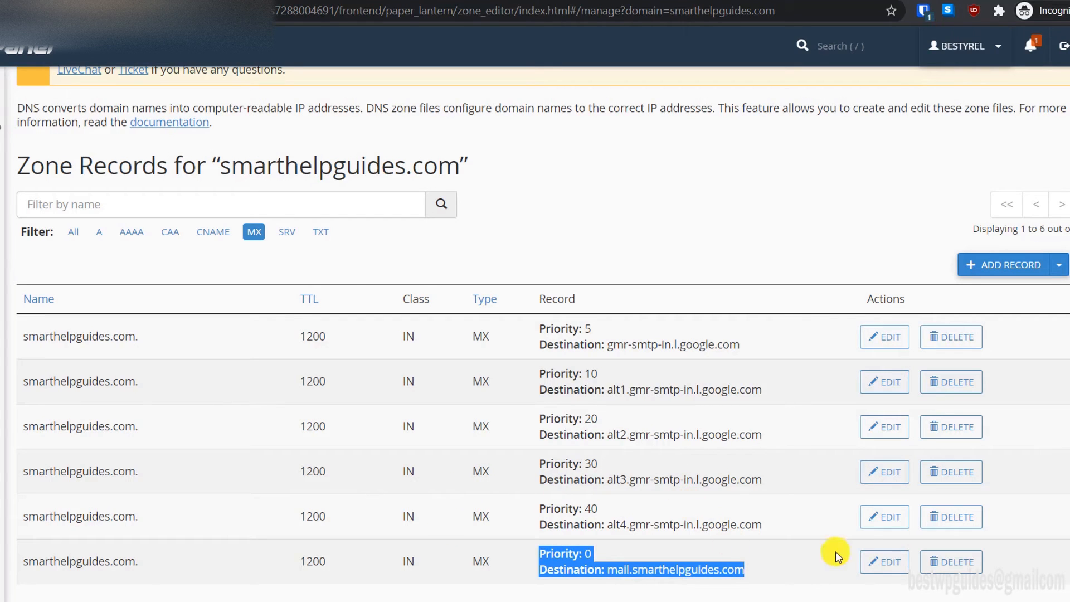
click(933, 563)
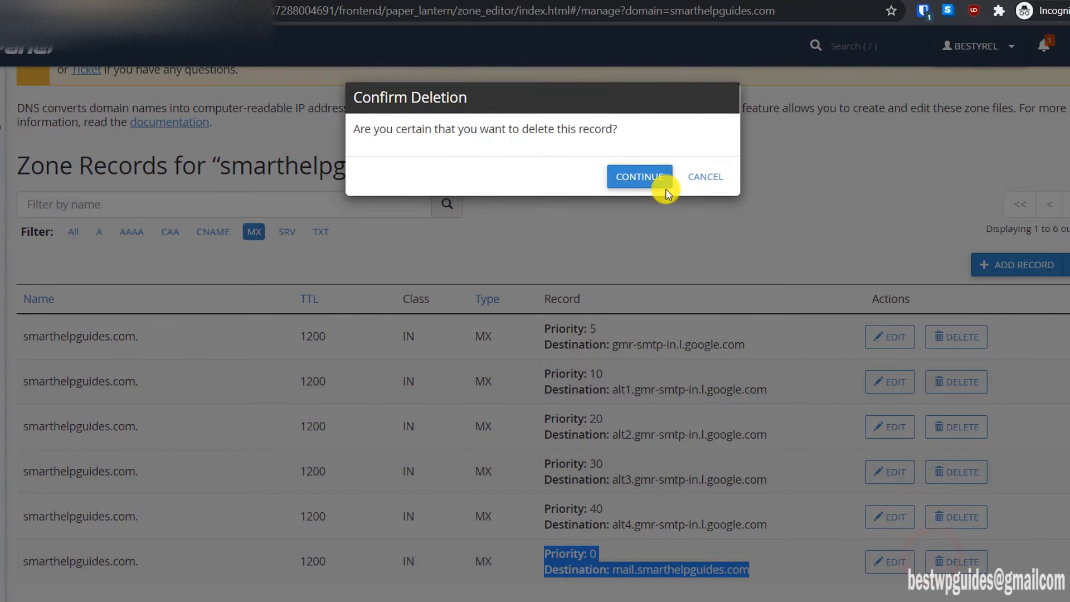
click(661, 176)
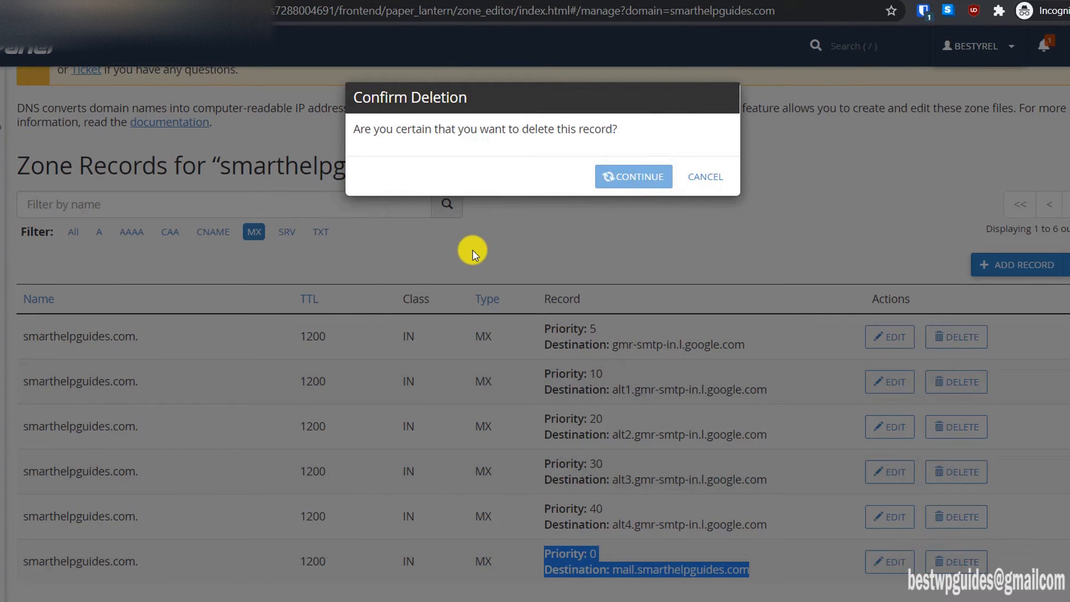
scroll(657, 526, down, 1)
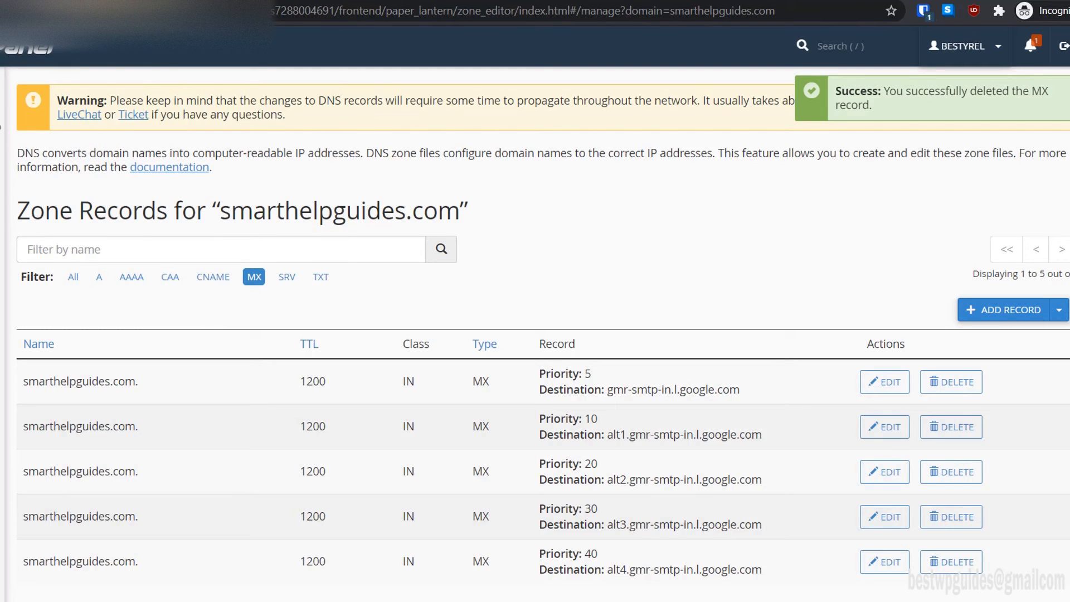
click(33, 2)
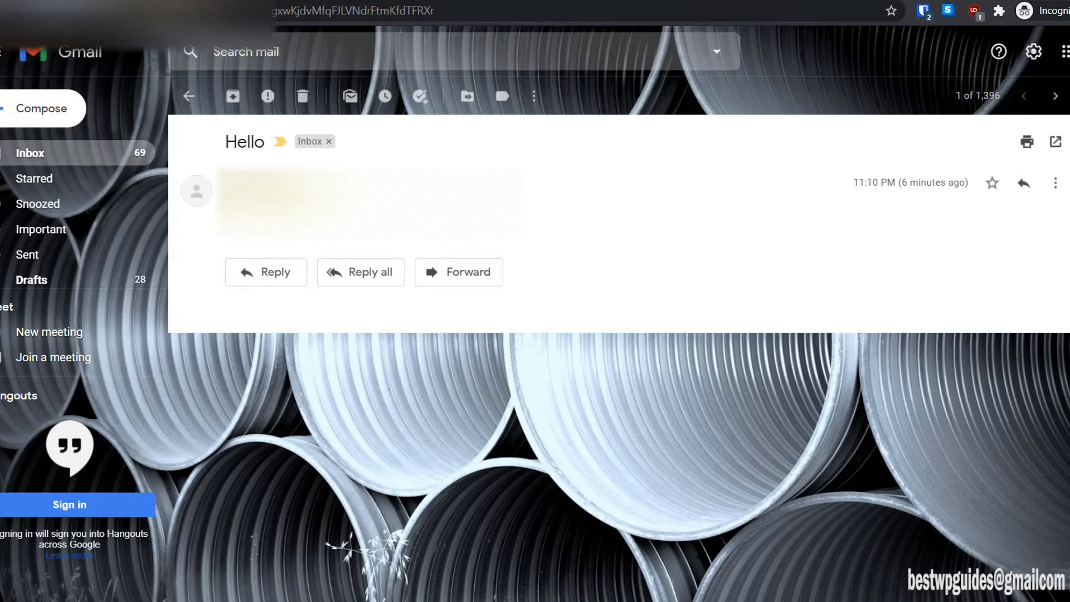
Step: Check who the received test message was sent to, then open the full Gmail settings
click(267, 210)
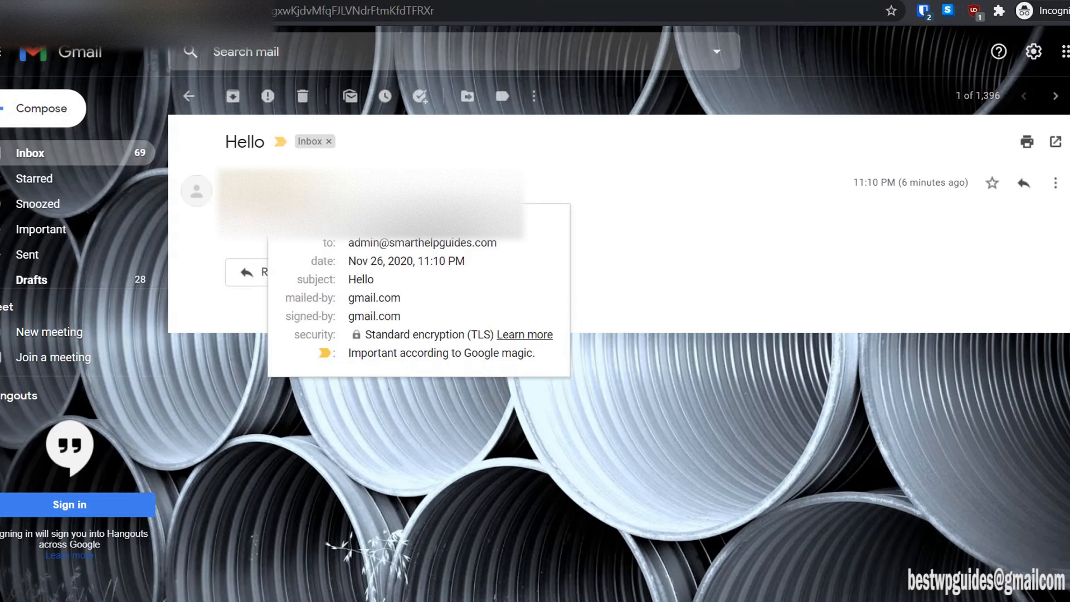
click(696, 222)
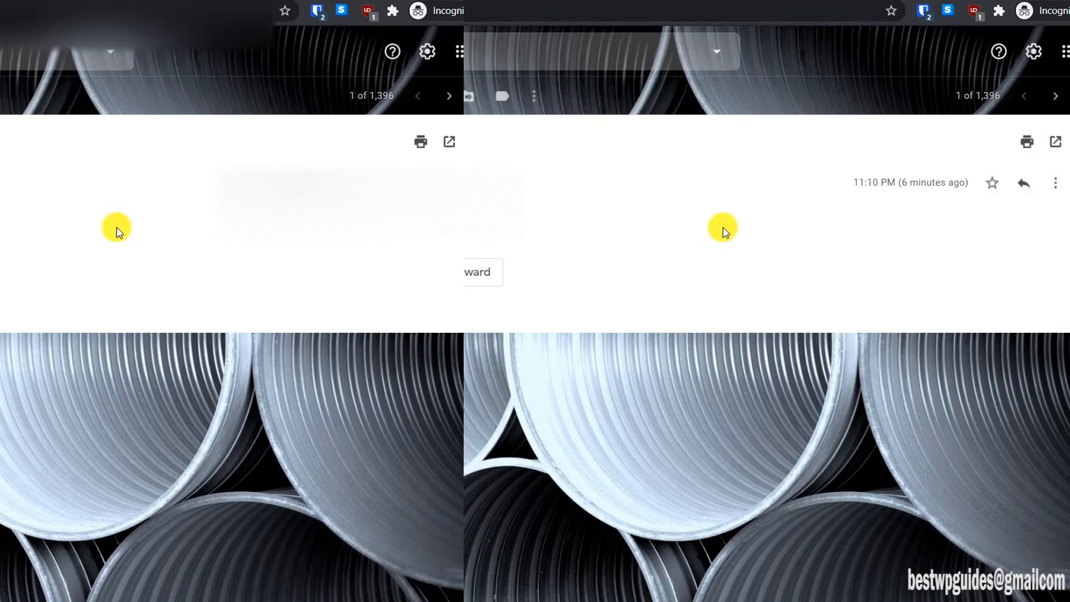
click(1031, 56)
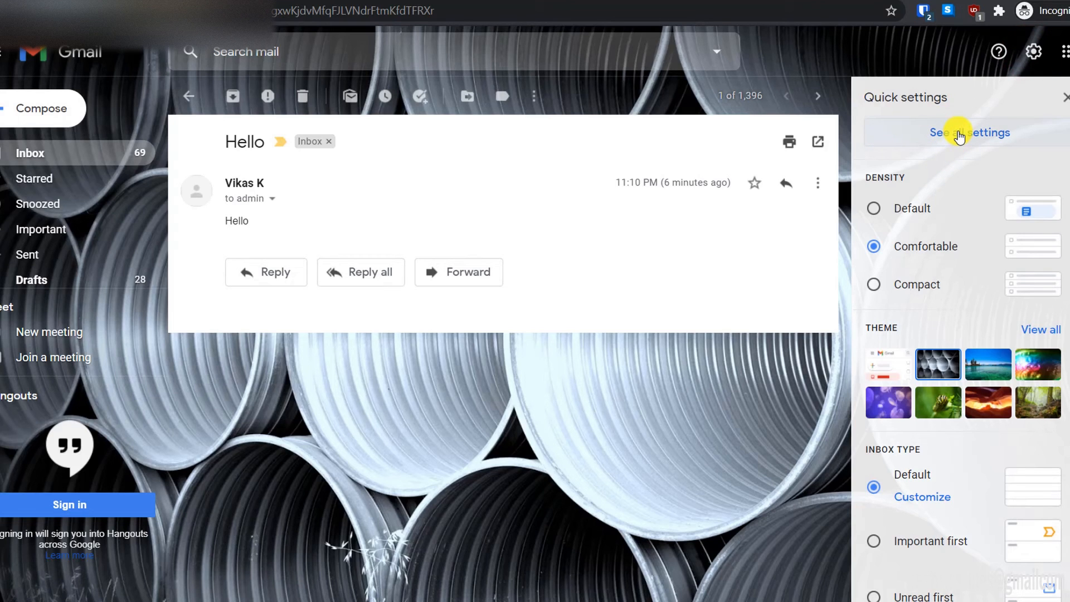
click(959, 137)
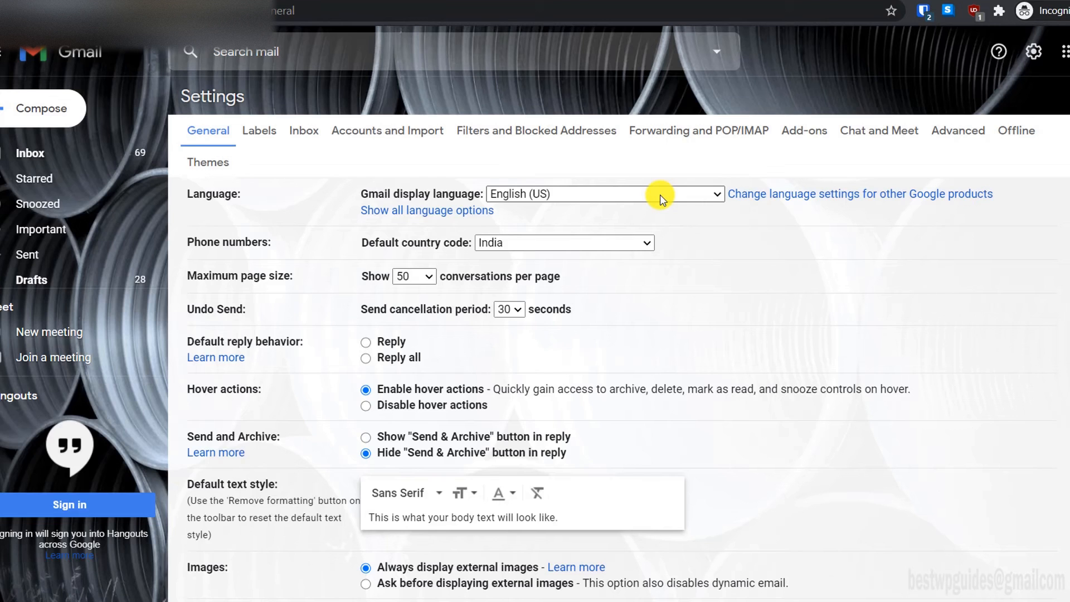
Step: Go to Accounts and Import, scroll to Send mail as, and choose to add another address
click(384, 136)
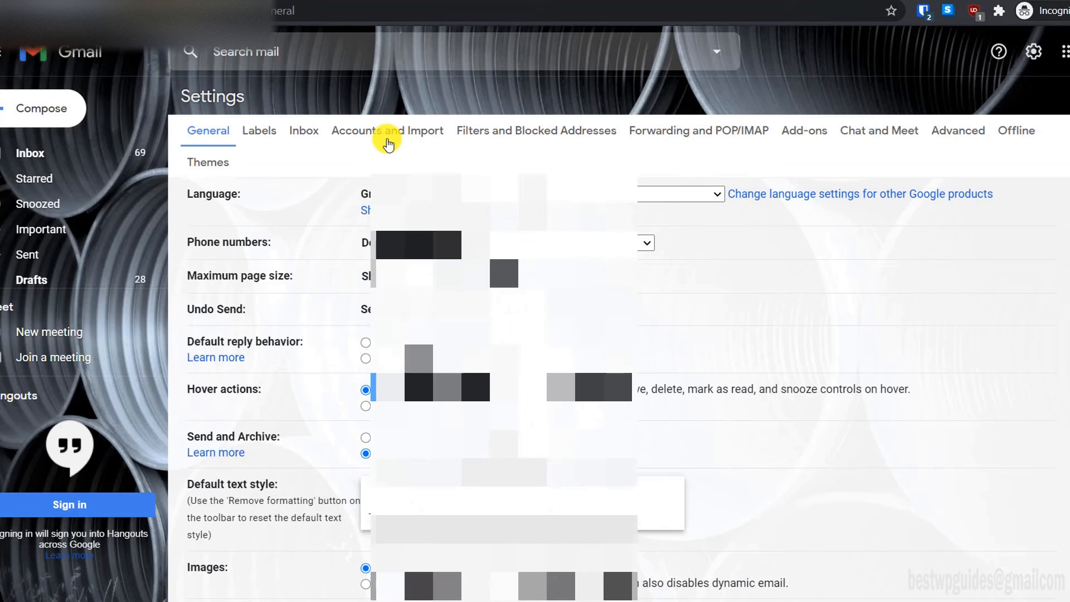
scroll(650, 278, down, 2)
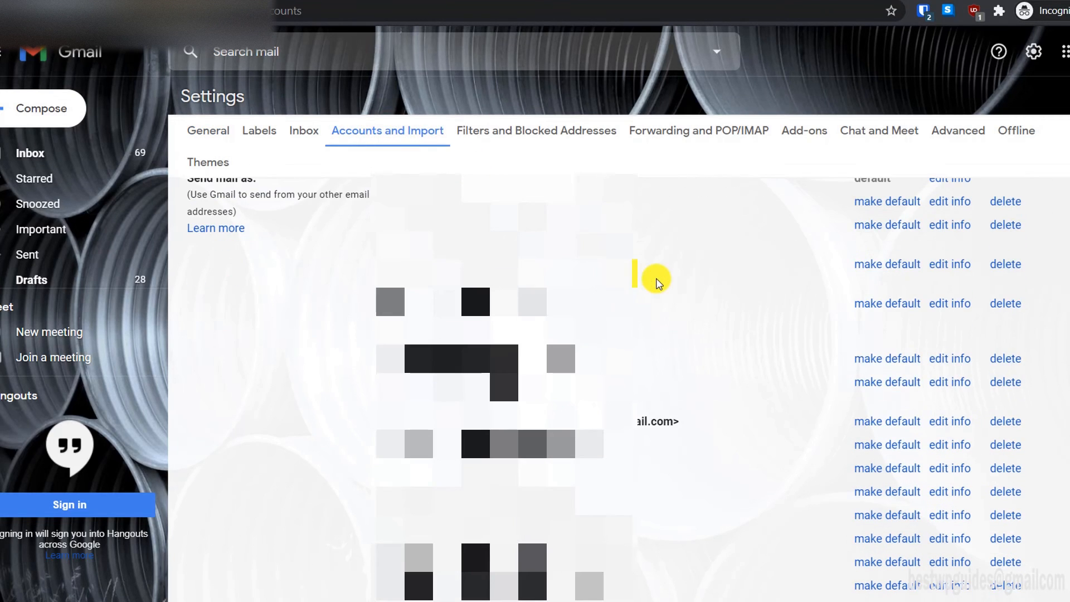
scroll(223, 221, up, 1)
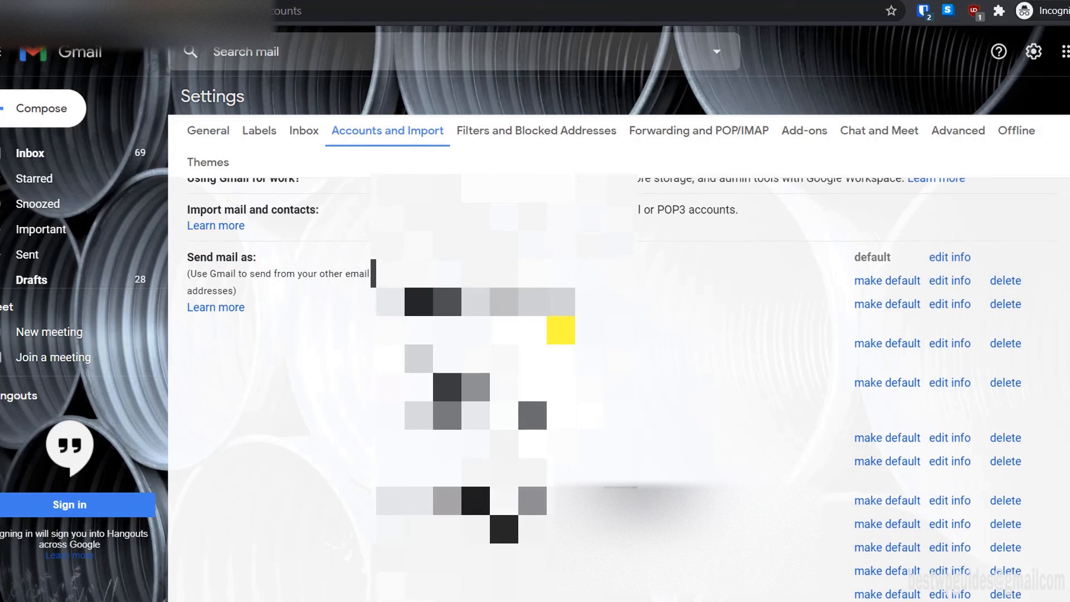
scroll(559, 327, down, 3)
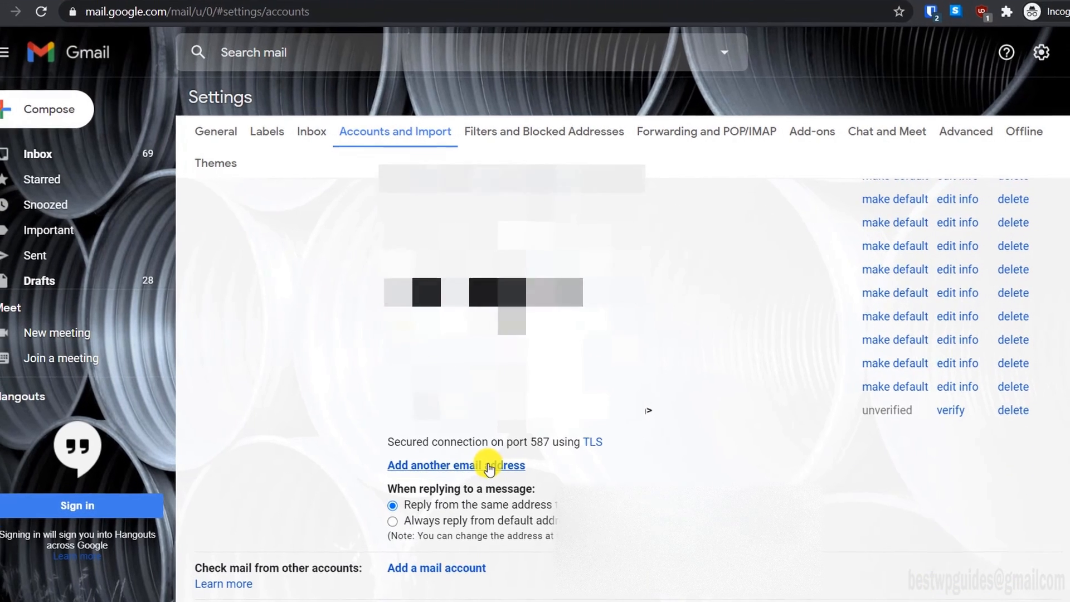
click(480, 464)
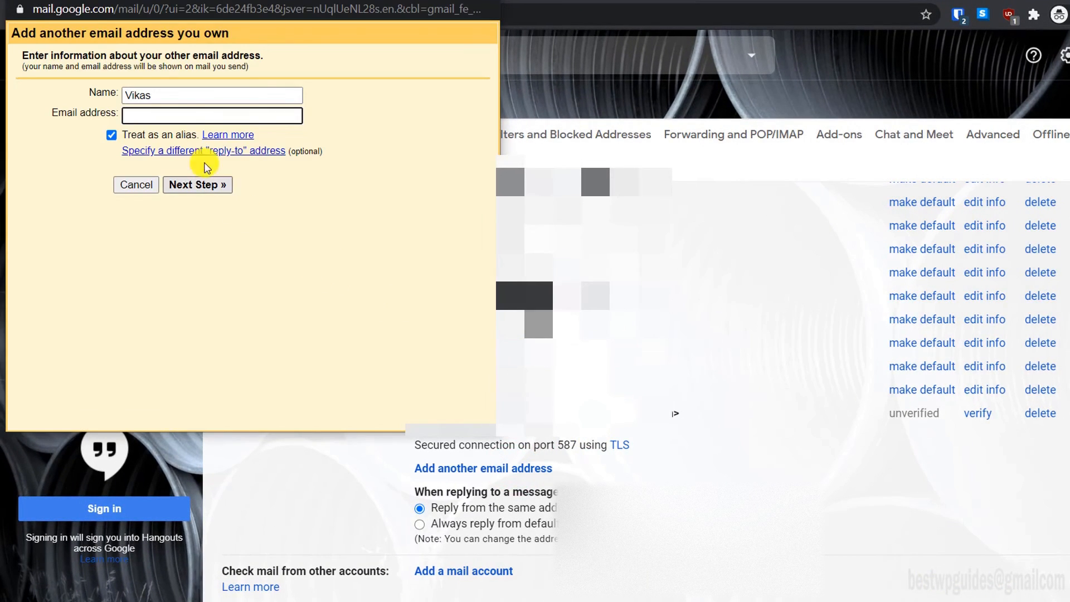
Step: Name the new send-as address 'Smart Help Guides' and enter its smarthelpguides.com email address
double_click(171, 97)
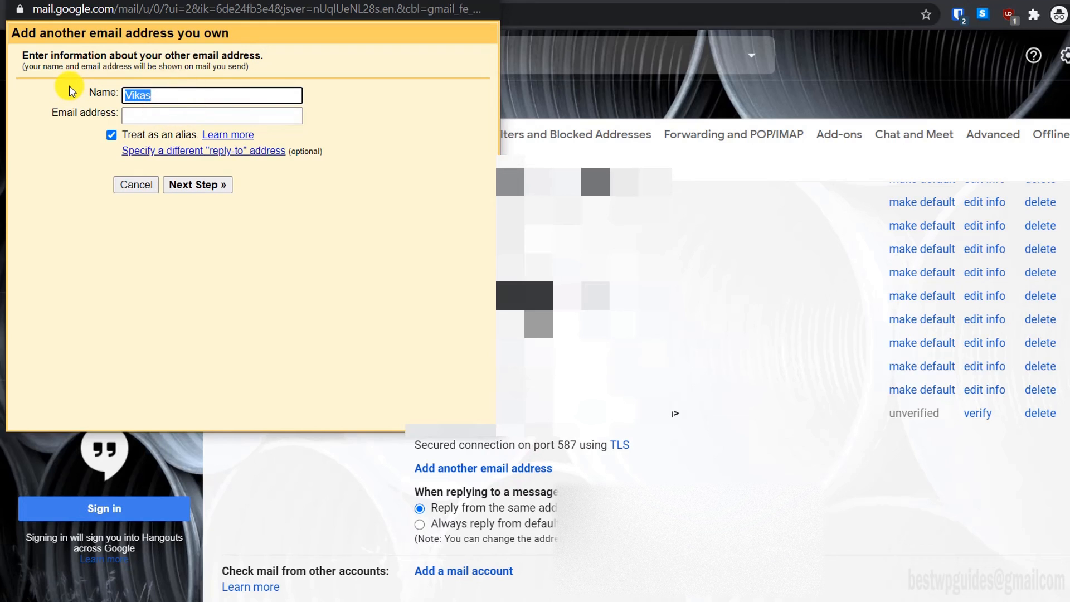
text(Smart Help Guides)
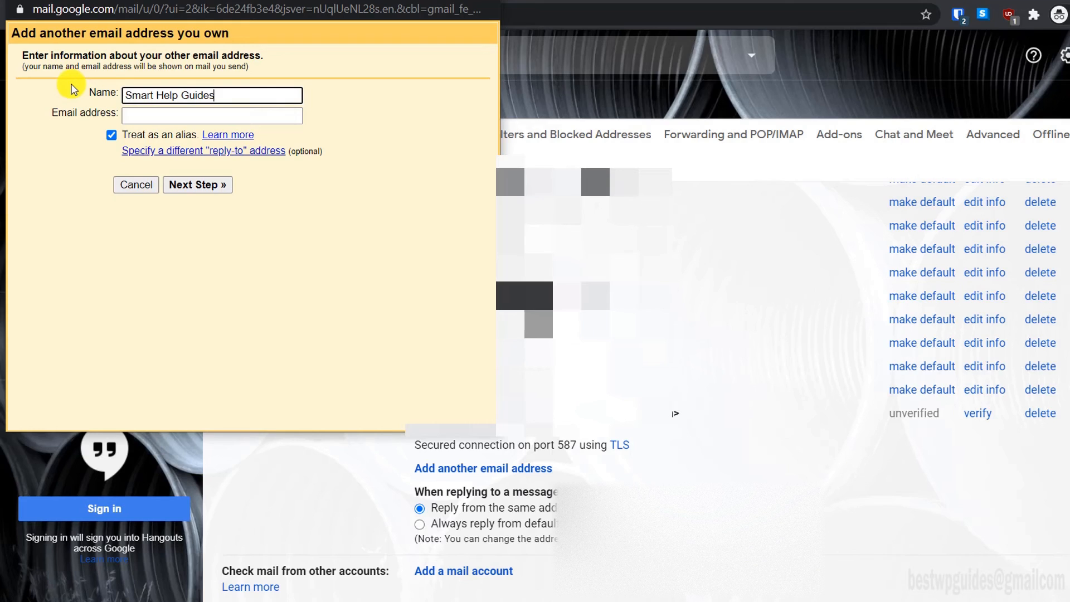
key(Tab)
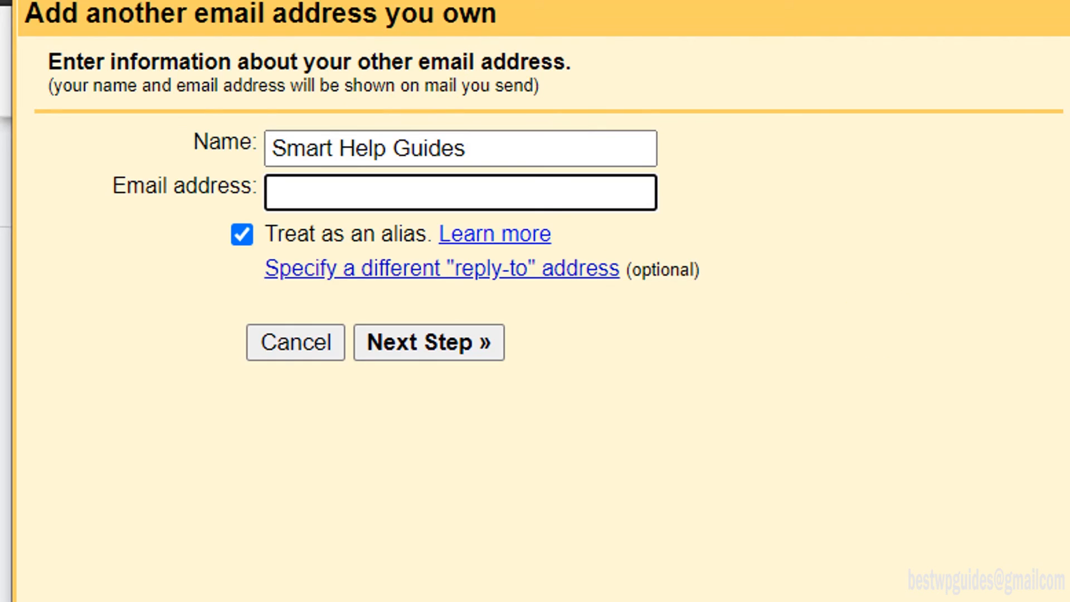
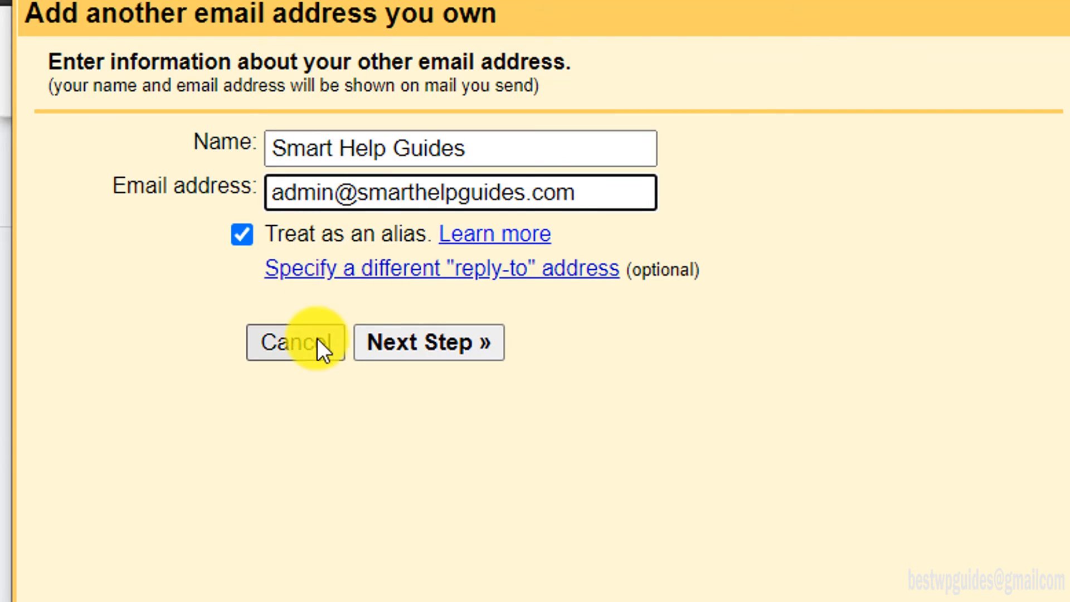
Step: Set the SMTP server to smtp.gmail.com and paste the Gmail account address as username
click(399, 338)
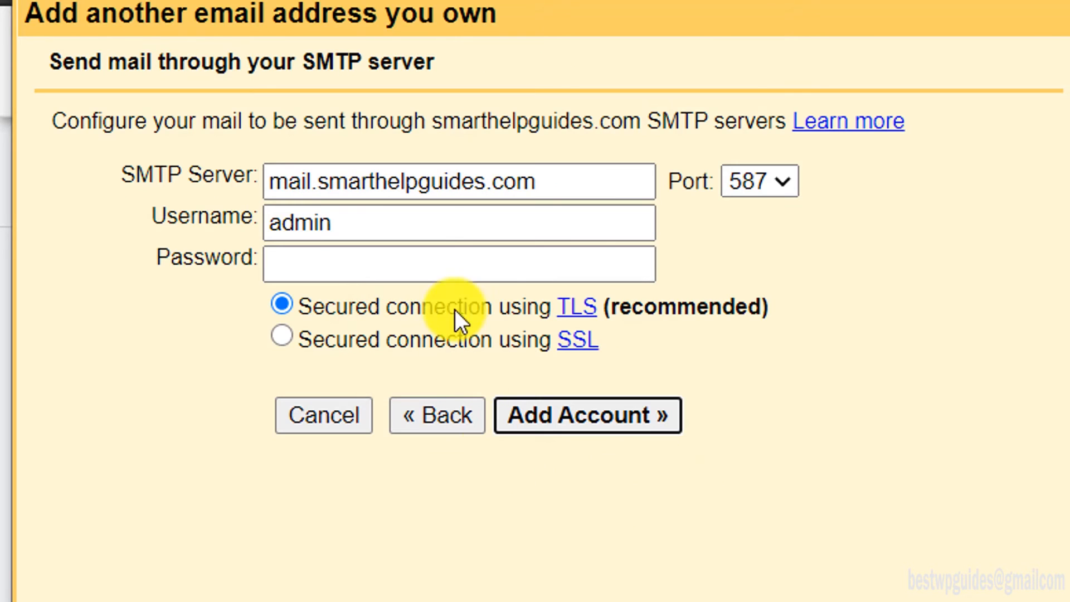
double_click(390, 222)
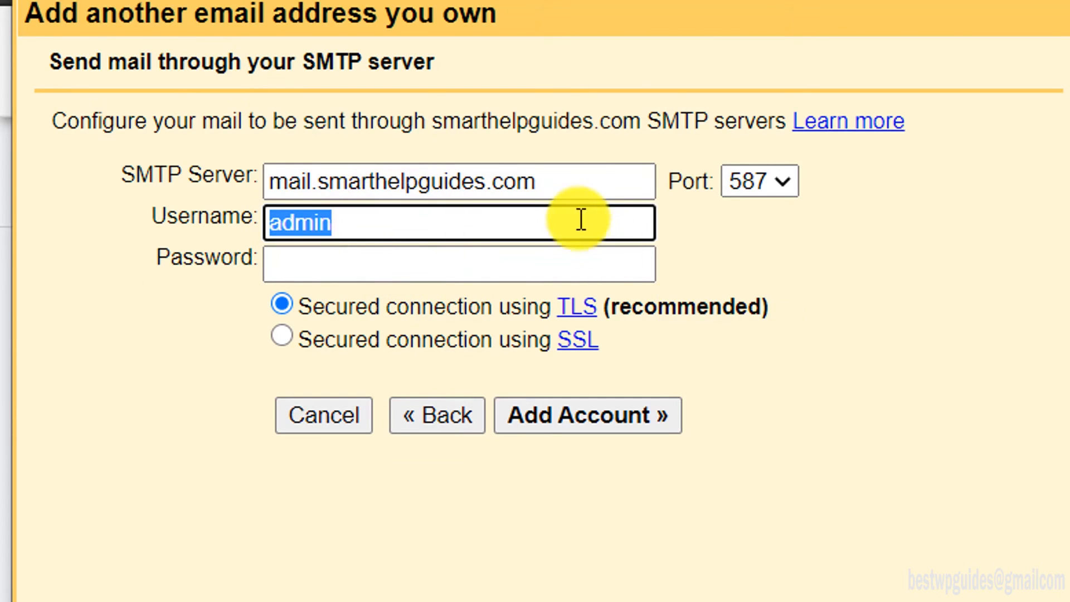
double_click(554, 181)
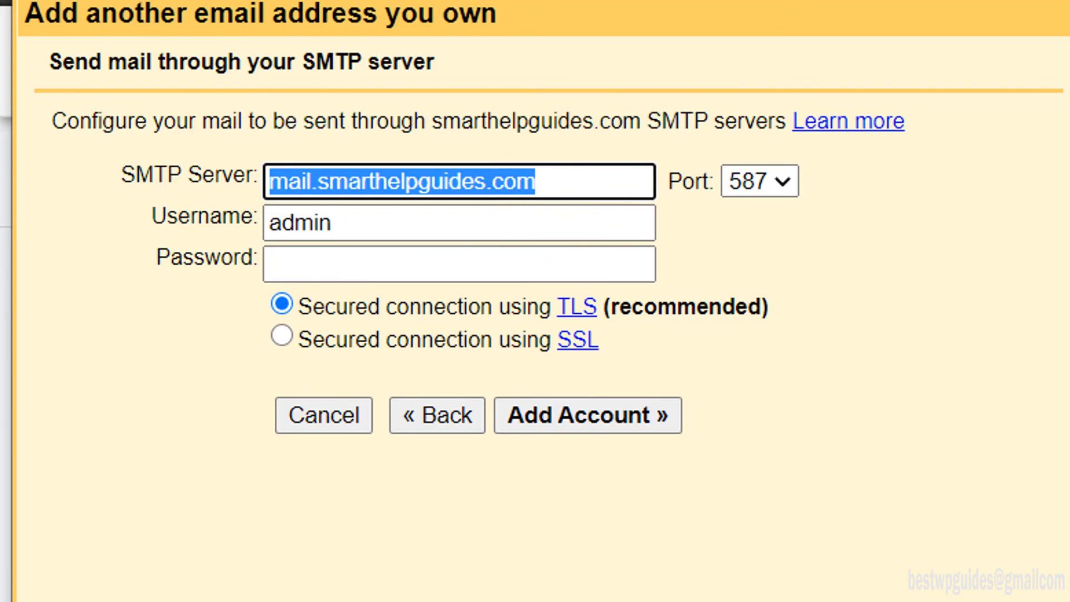
text(smtp)
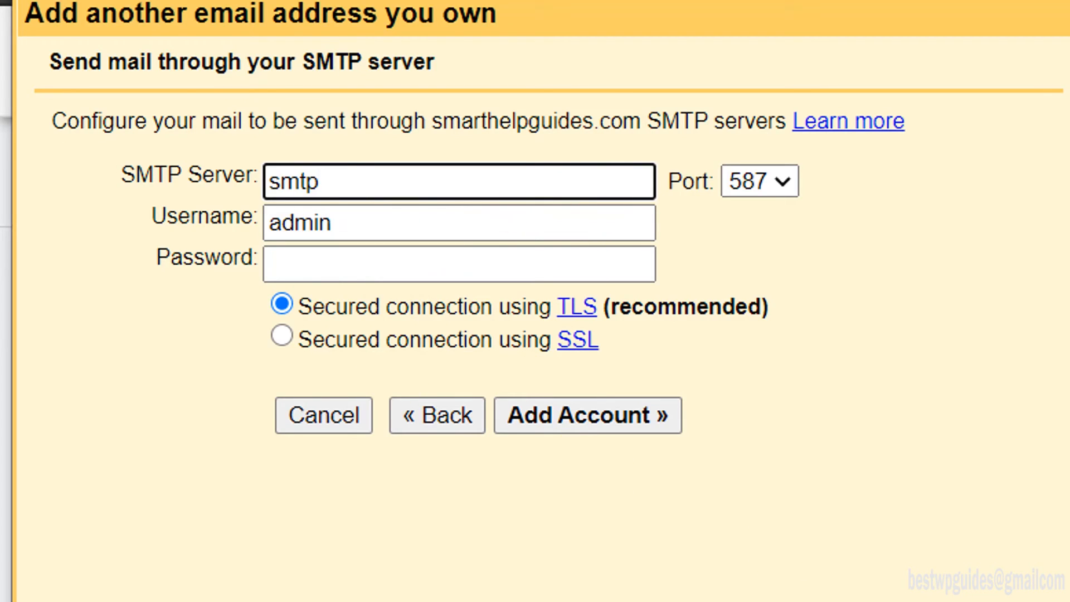
text(.gmail.c)
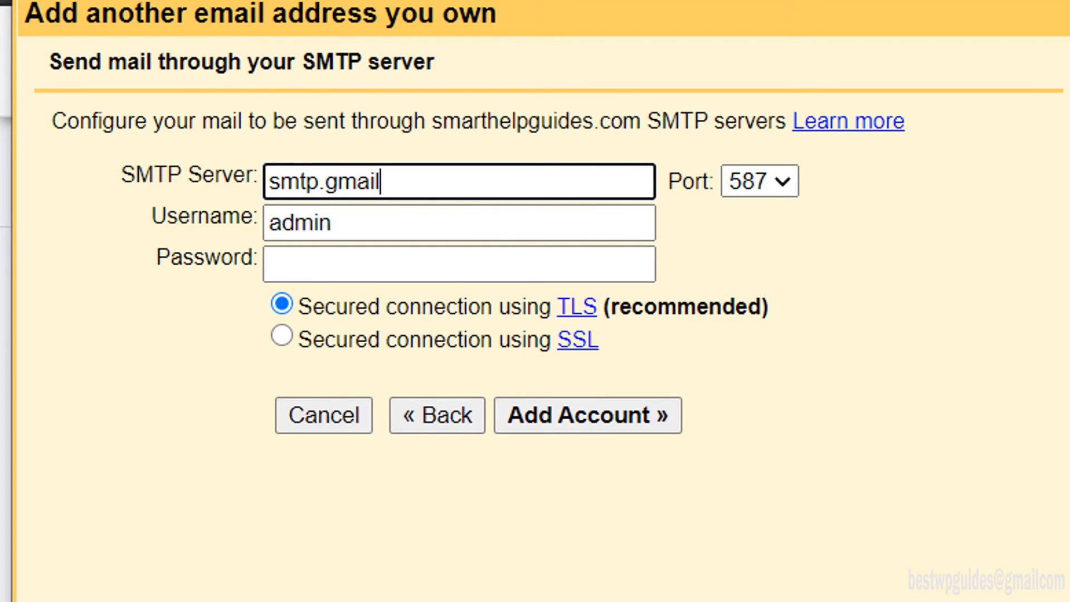
text(om)
drag(370, 222, 149, 223)
key(ctrl+v)
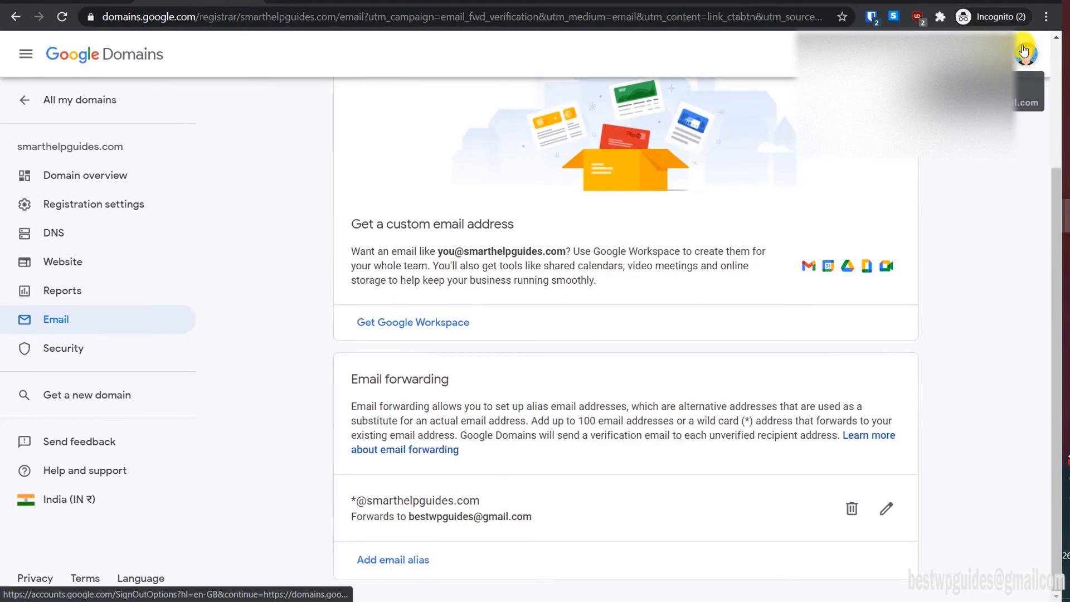
Step: Open the Google Account's Security settings from the account menu
click(1024, 70)
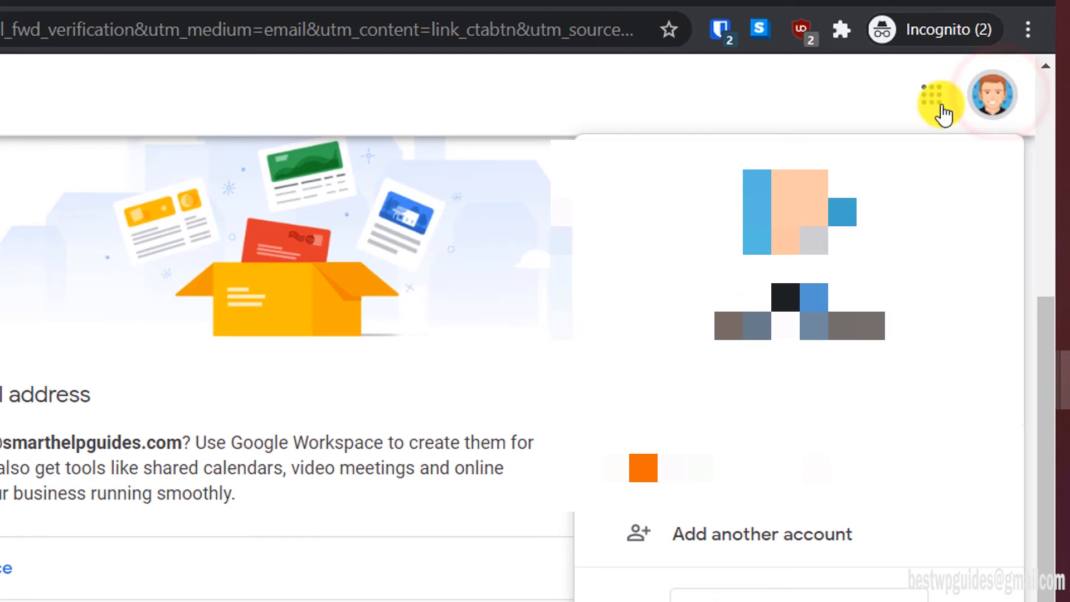
click(772, 374)
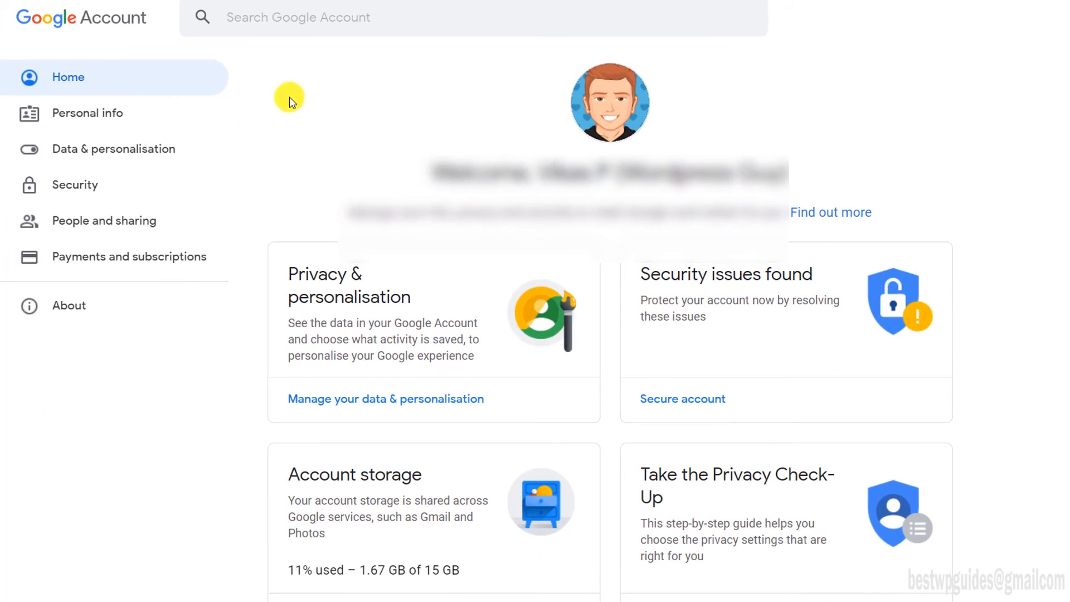
click(83, 184)
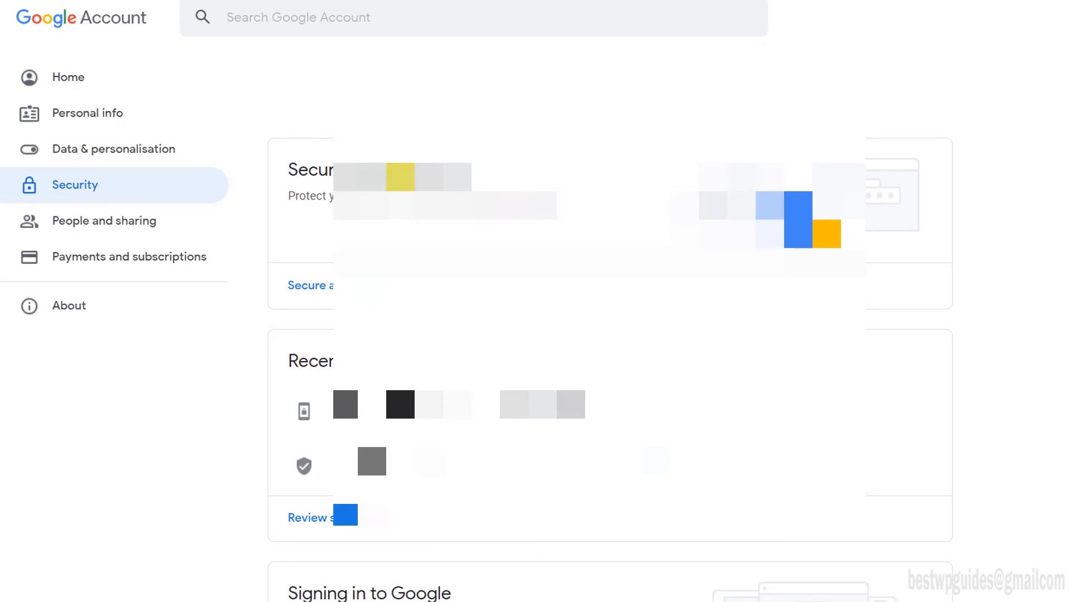
scroll(611, 335, down, 6)
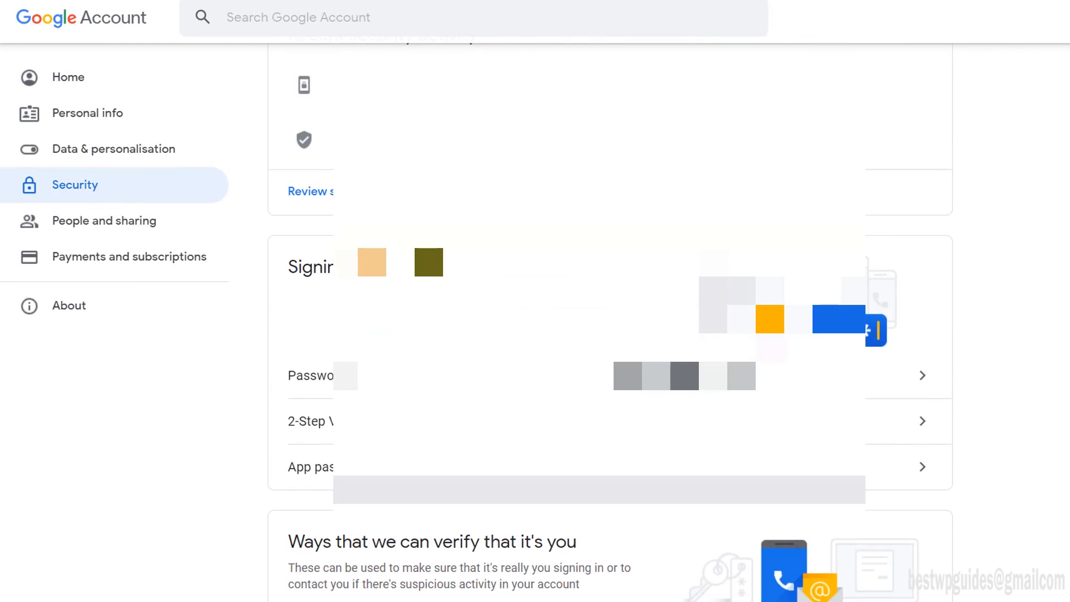
scroll(611, 334, down, 2)
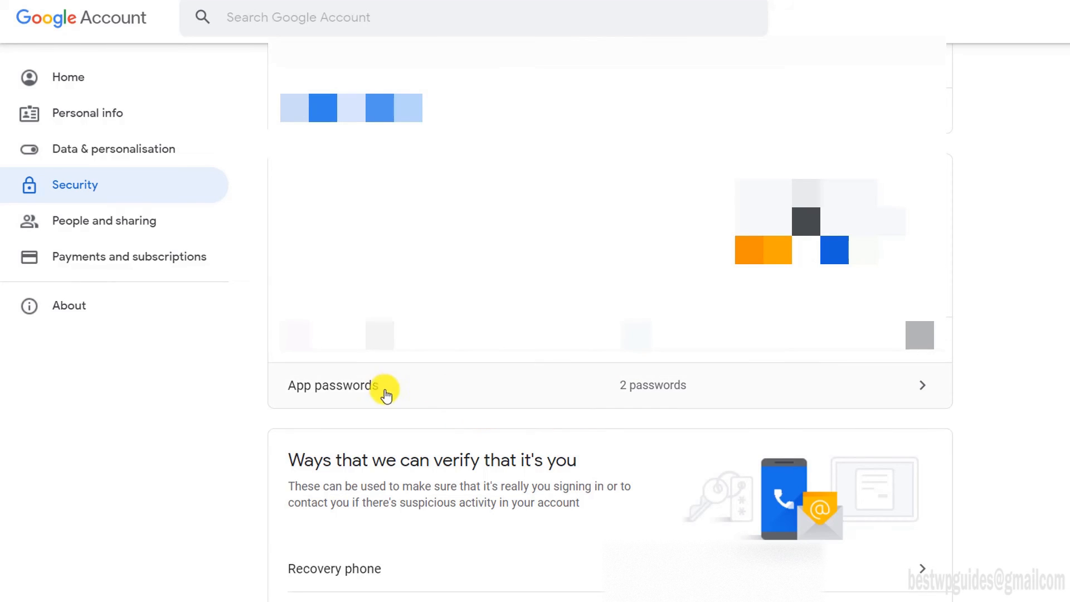
Step: Open App passwords and confirm the account password using the saved credential
click(474, 395)
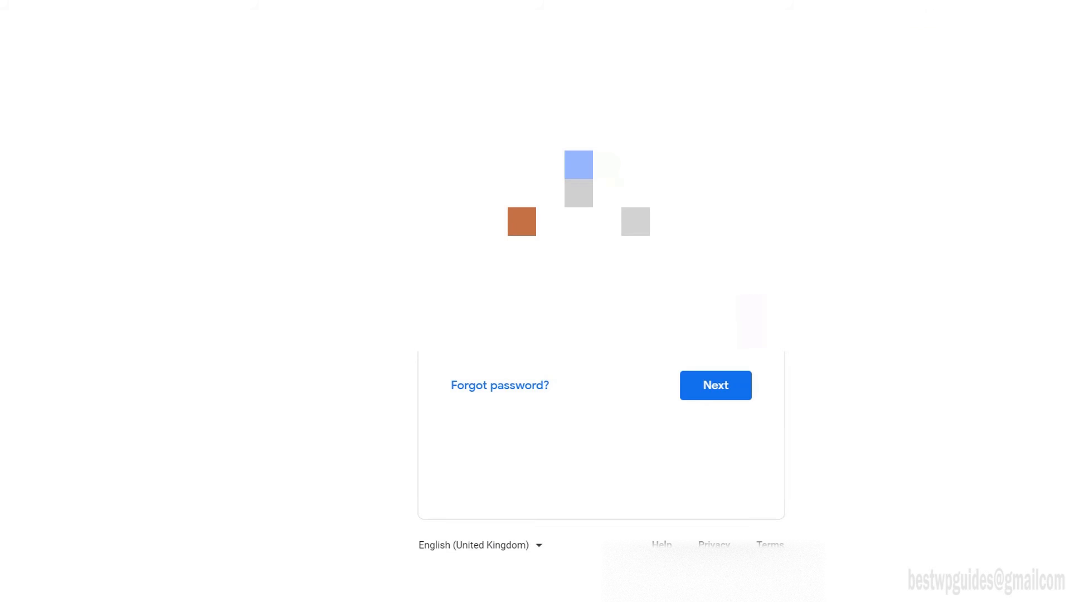
click(984, 1)
click(806, 78)
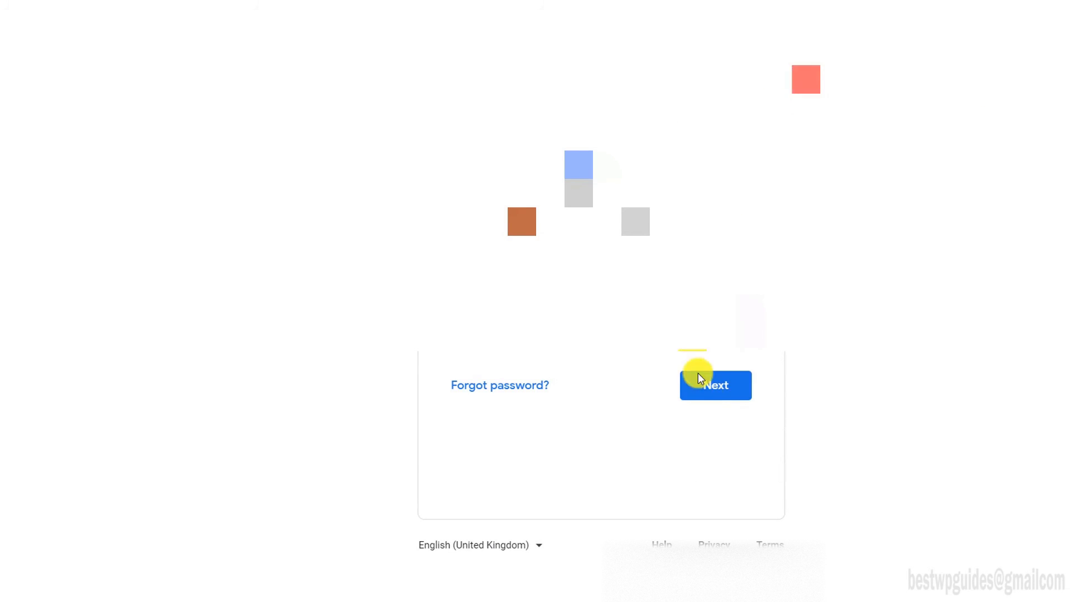
click(718, 396)
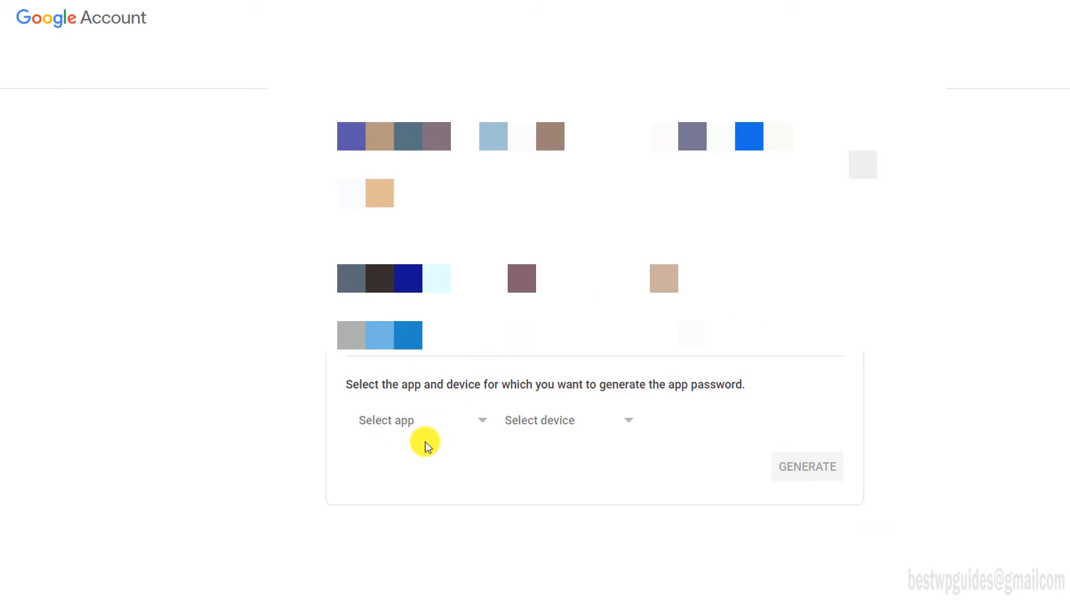
Step: Generate a Mail app password named 'Email forwarding - Smarthelpguides google domains' and copy it
click(409, 423)
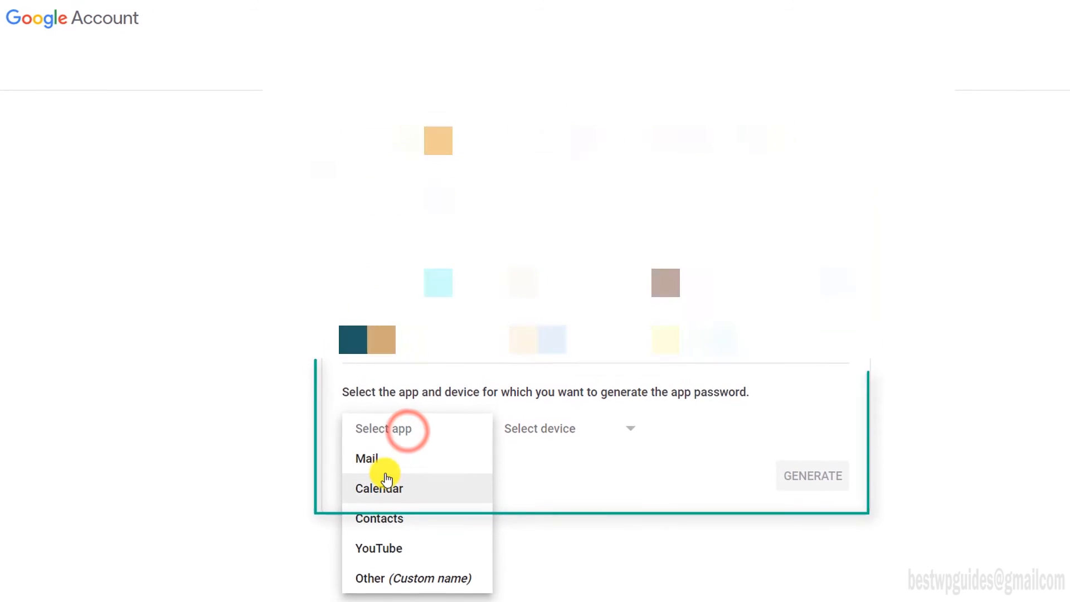
click(383, 461)
click(603, 439)
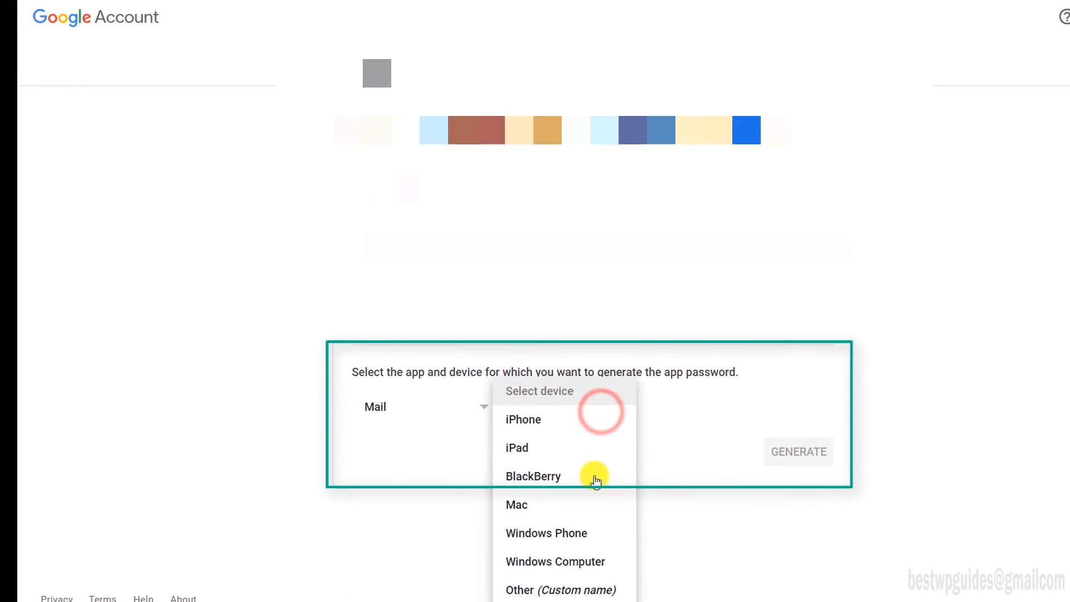
click(574, 588)
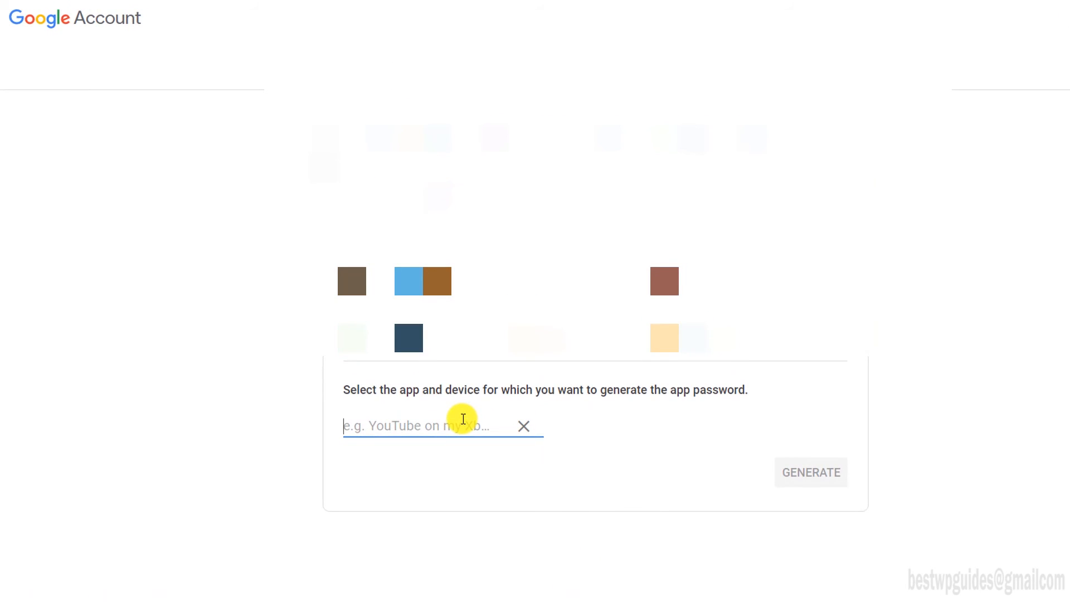
text(Ema)
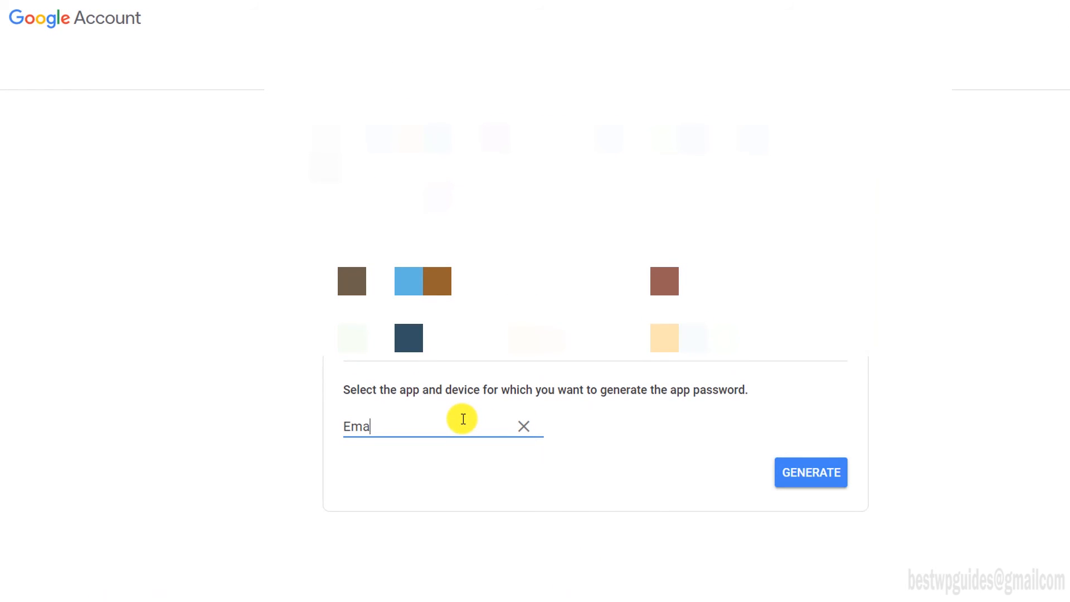
text(il forwarding - S)
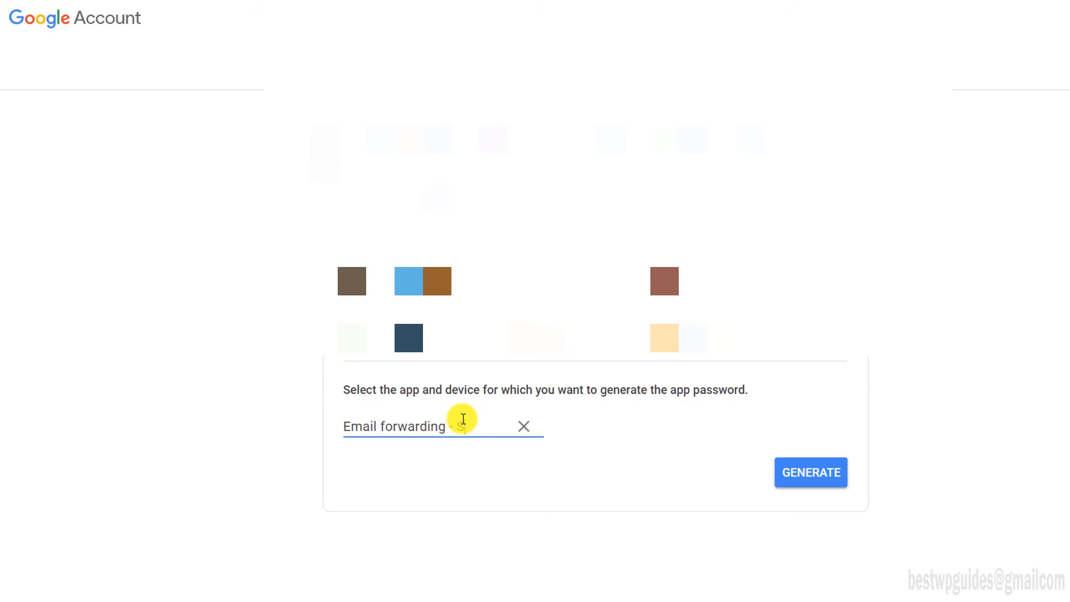
text(marthelp)
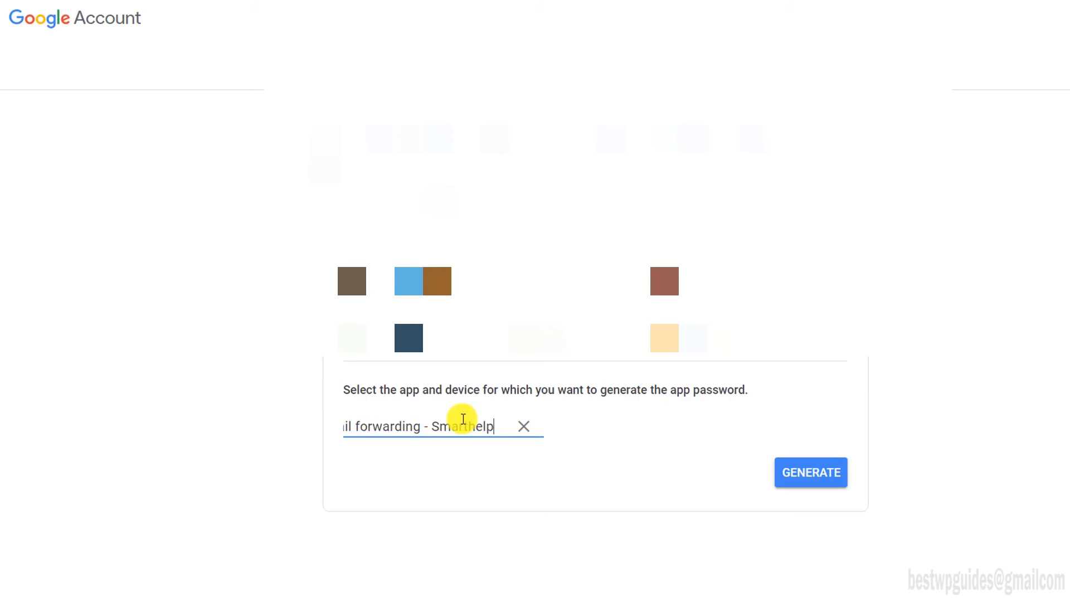
text(guides go)
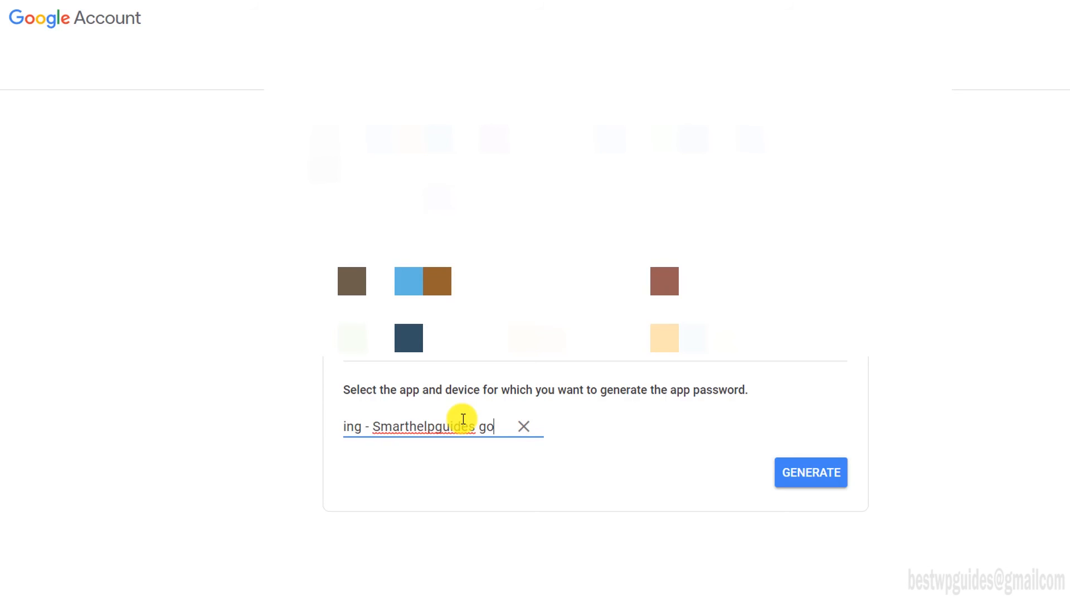
text(ogle domains)
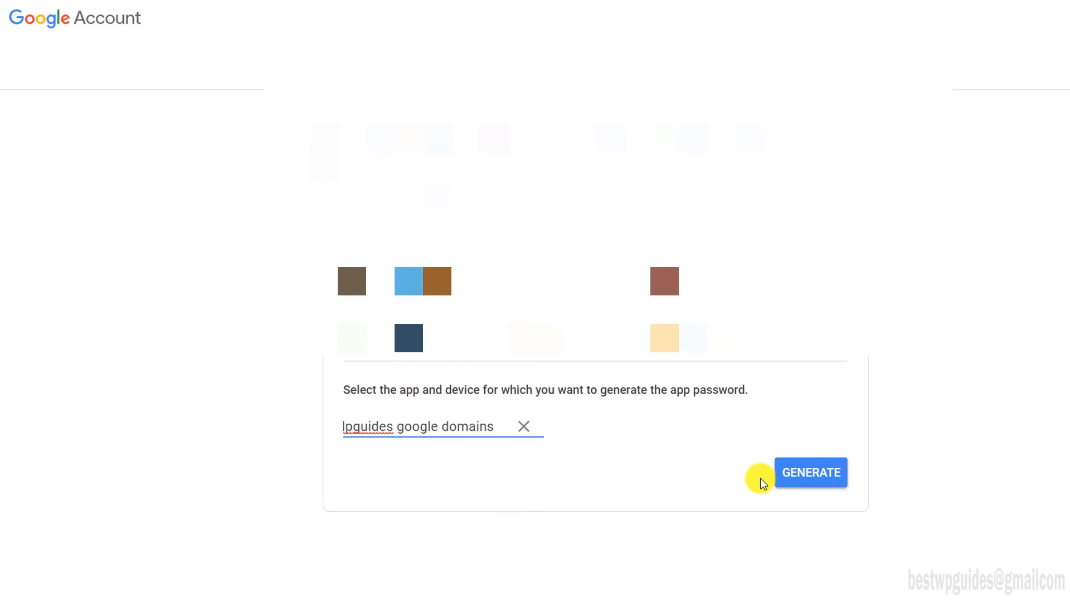
click(815, 471)
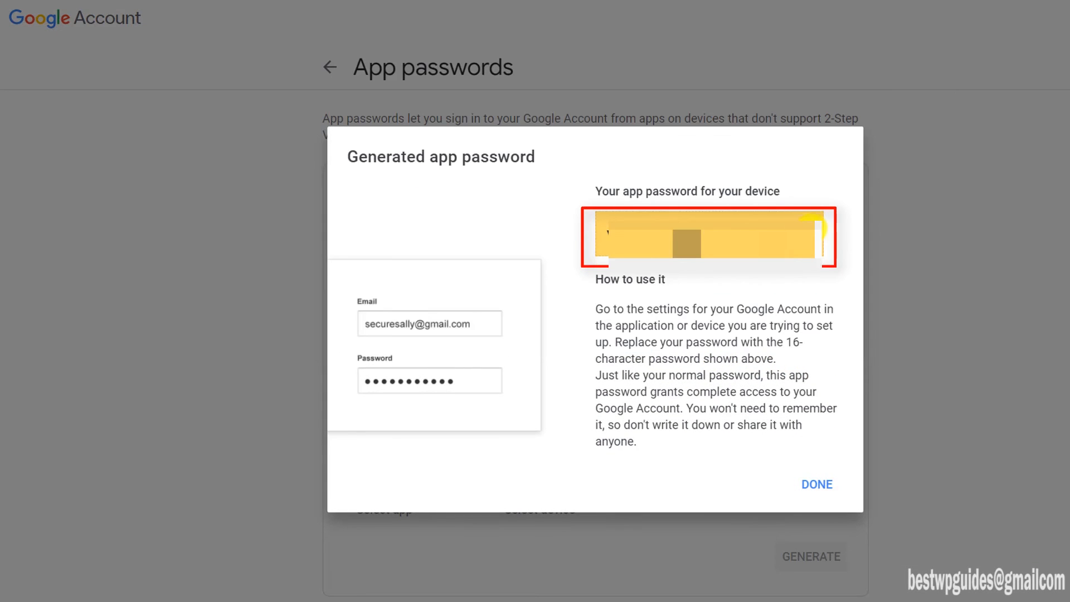
drag(824, 229, 591, 226)
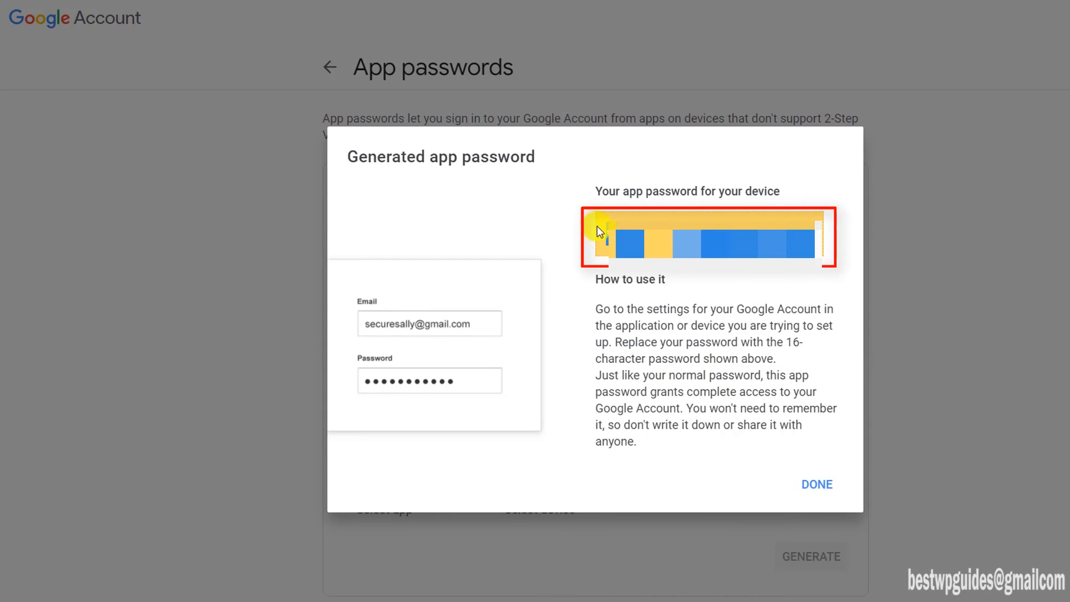
Step: Paste the app password into Gmail's SMTP Password field and submit the account
click(1069, 205)
click(1068, 279)
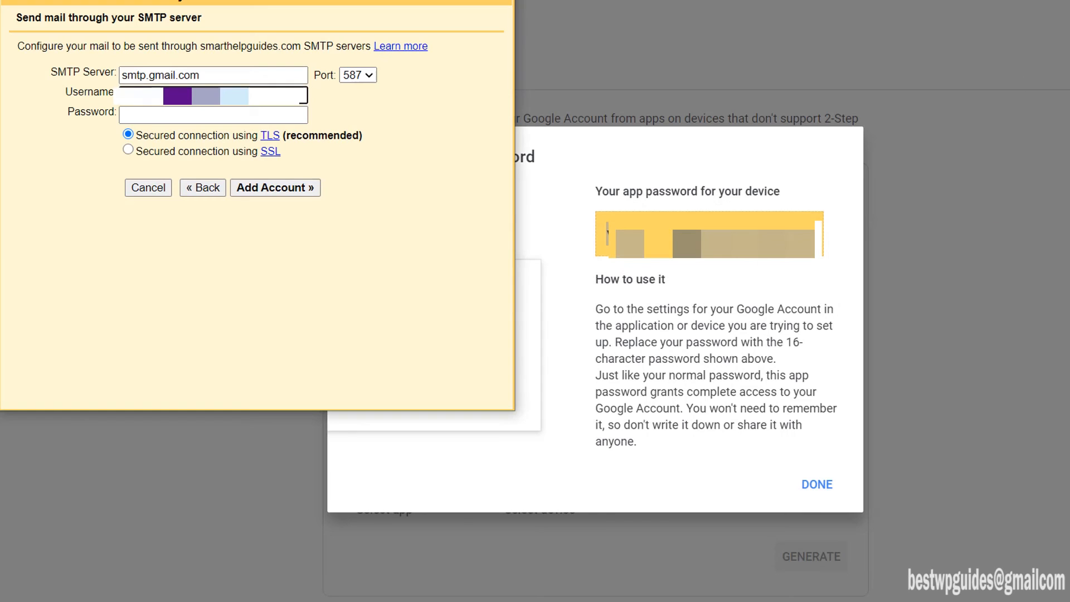
click(304, 112)
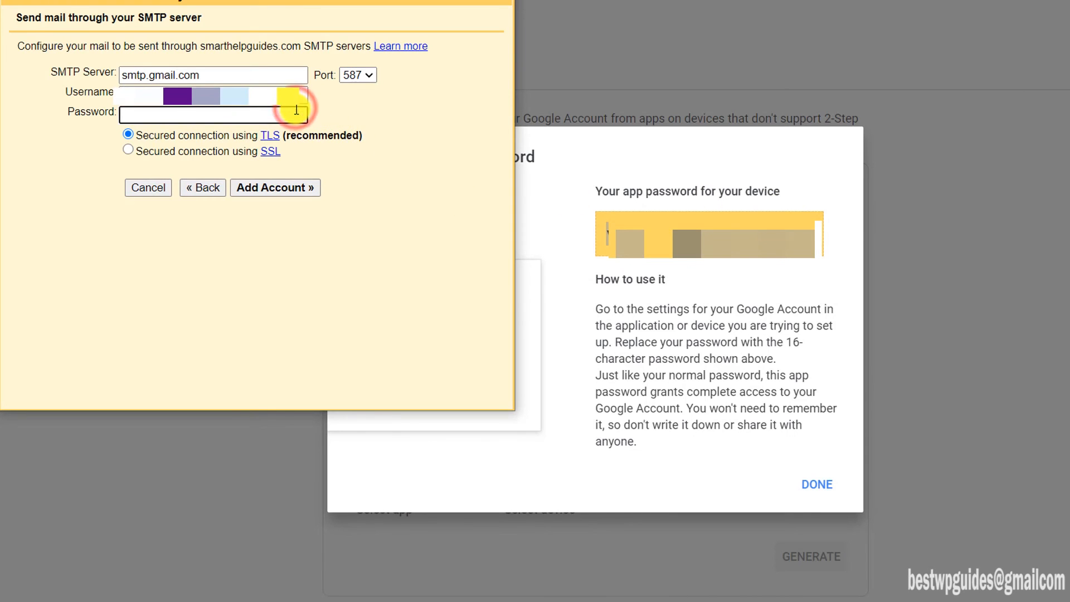
key(ctrl+v)
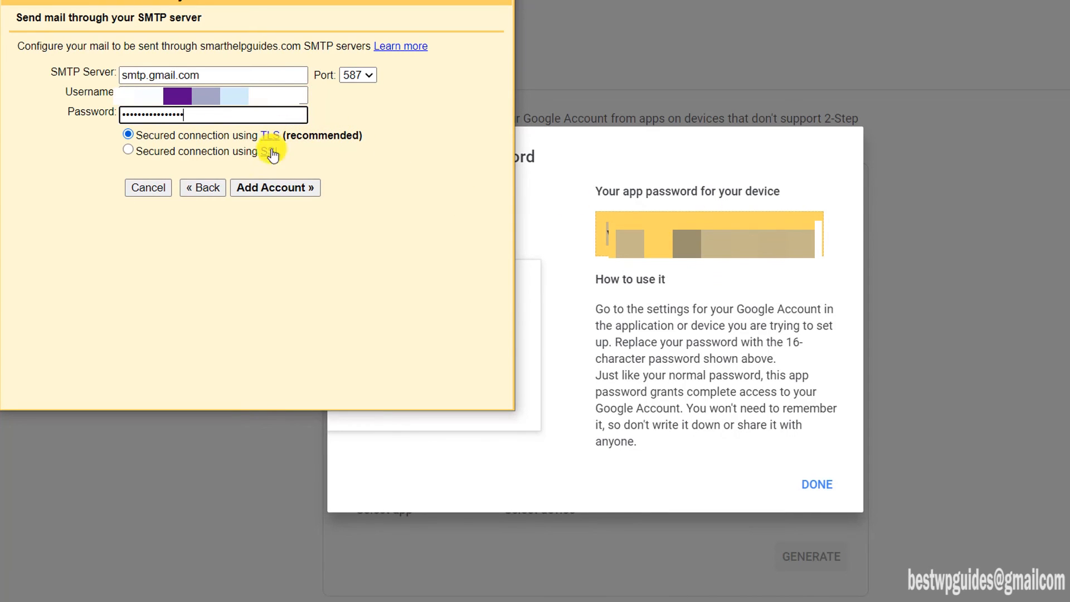
click(275, 188)
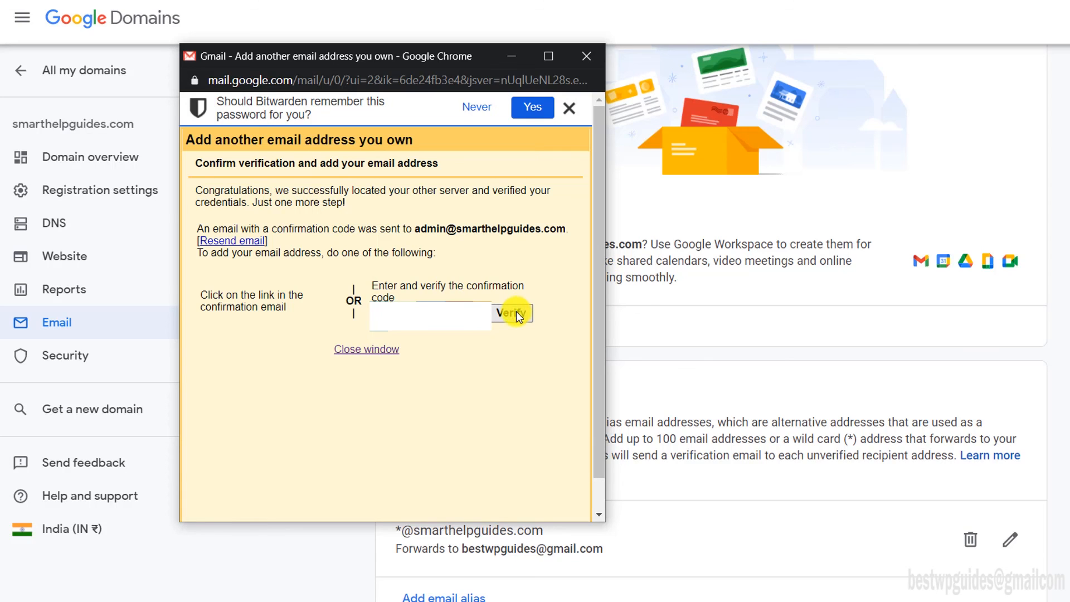
Step: Verify the new address with its code and start an email from the smarthelpguides.com address
click(517, 314)
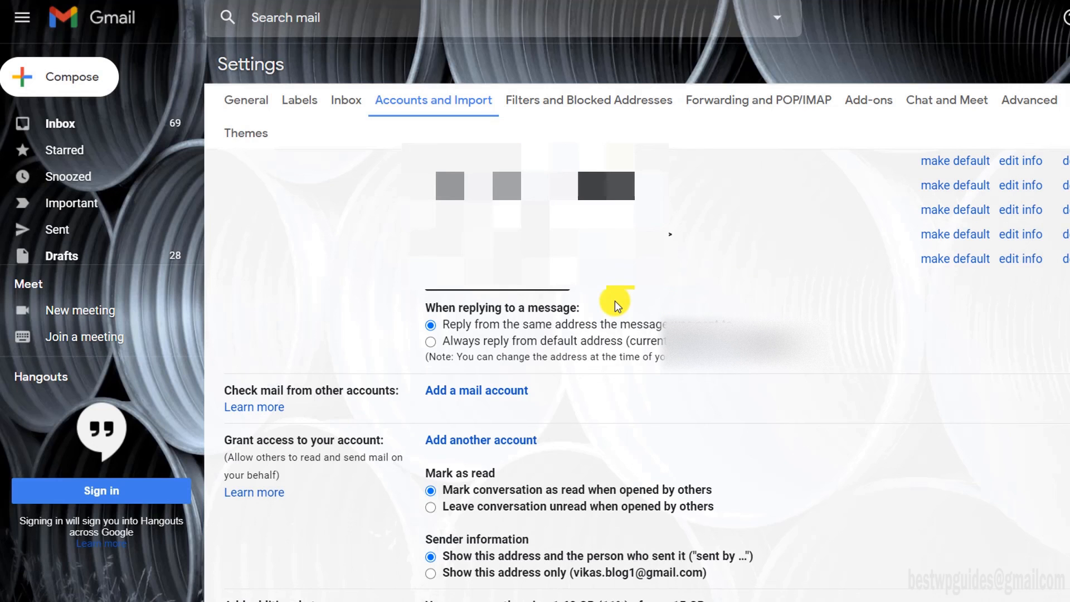
click(29, 81)
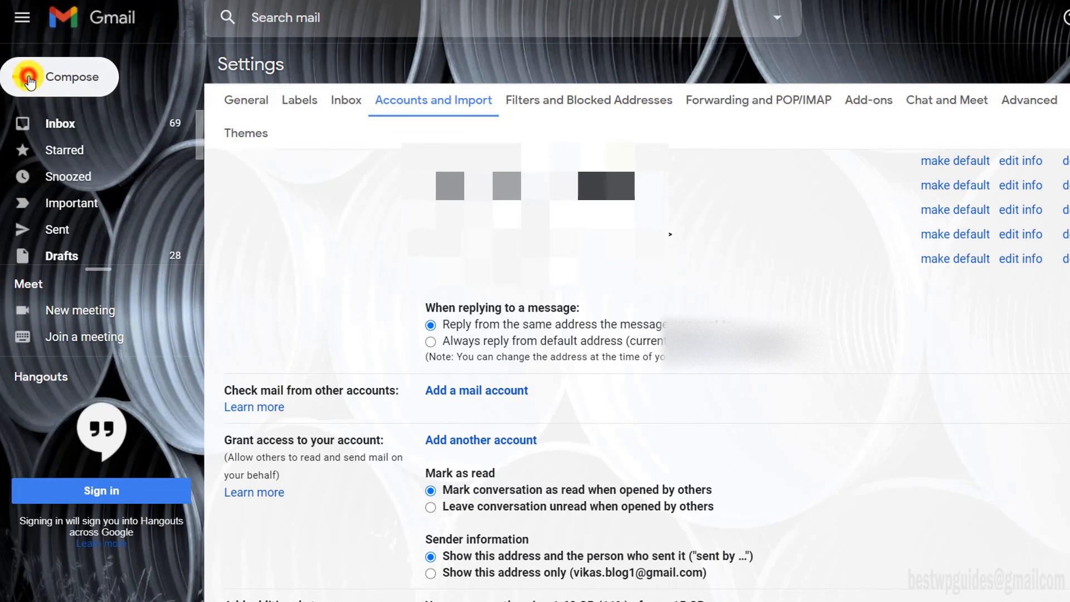
click(855, 236)
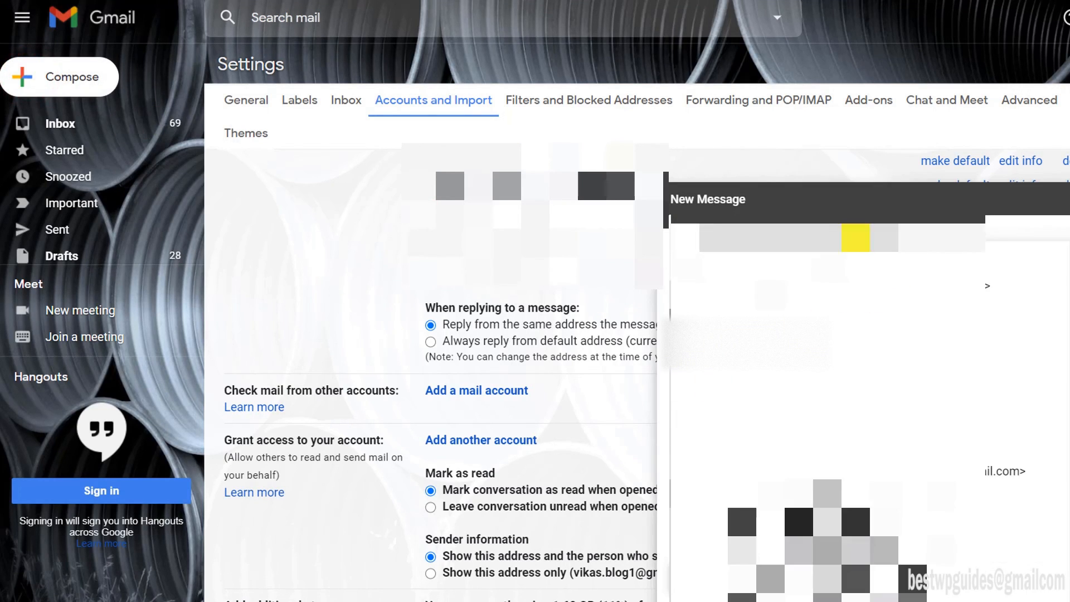
scroll(887, 385, down, 1)
Step: Send the Hello Test email to a recipient and check its sender details in Sent
click(321, 103)
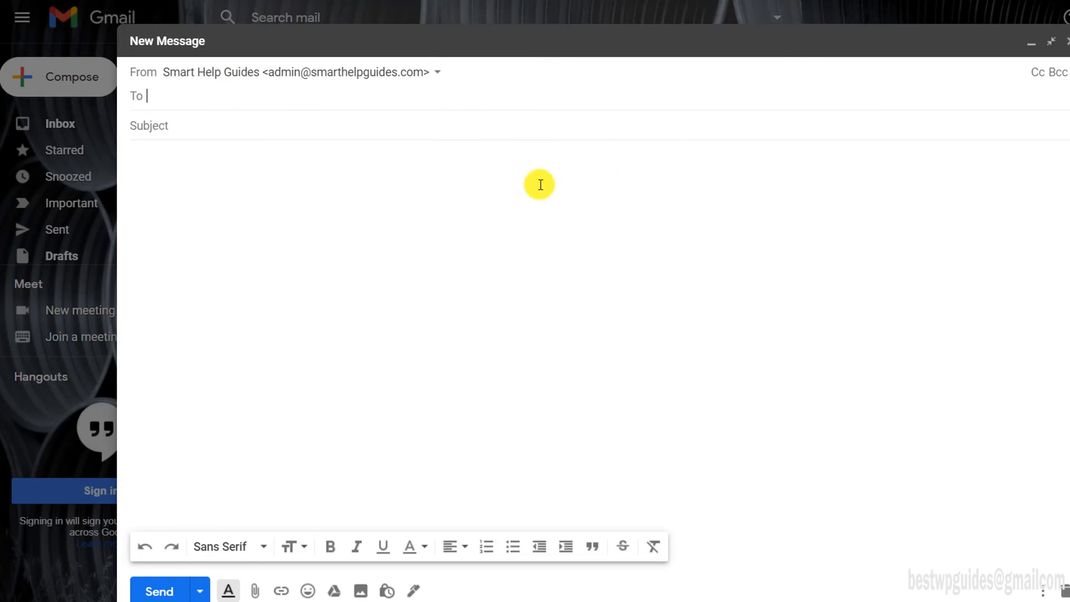
text(b)
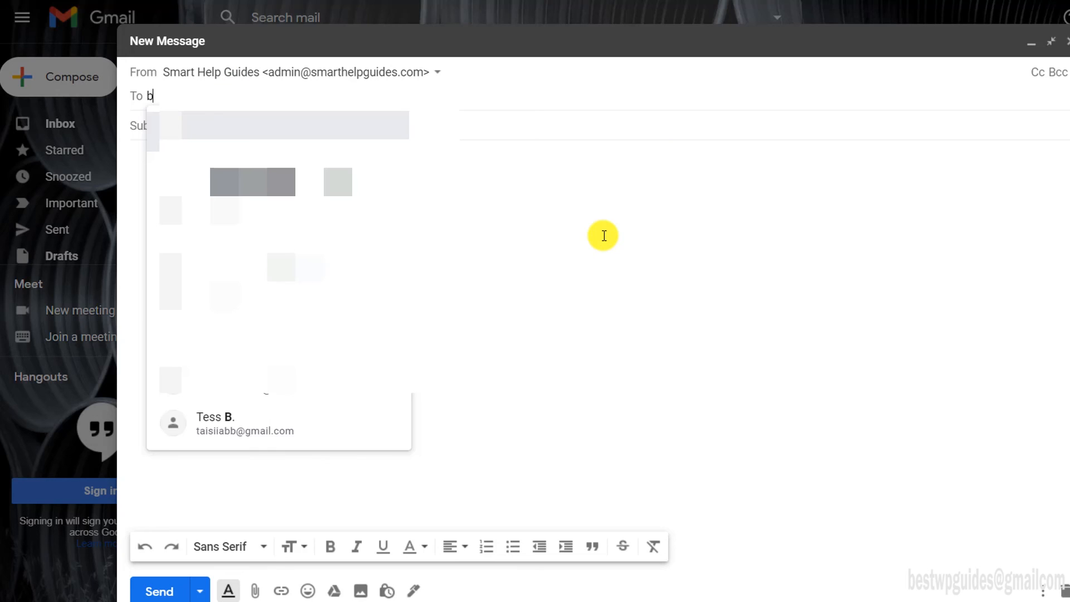
text(es)
click(604, 235)
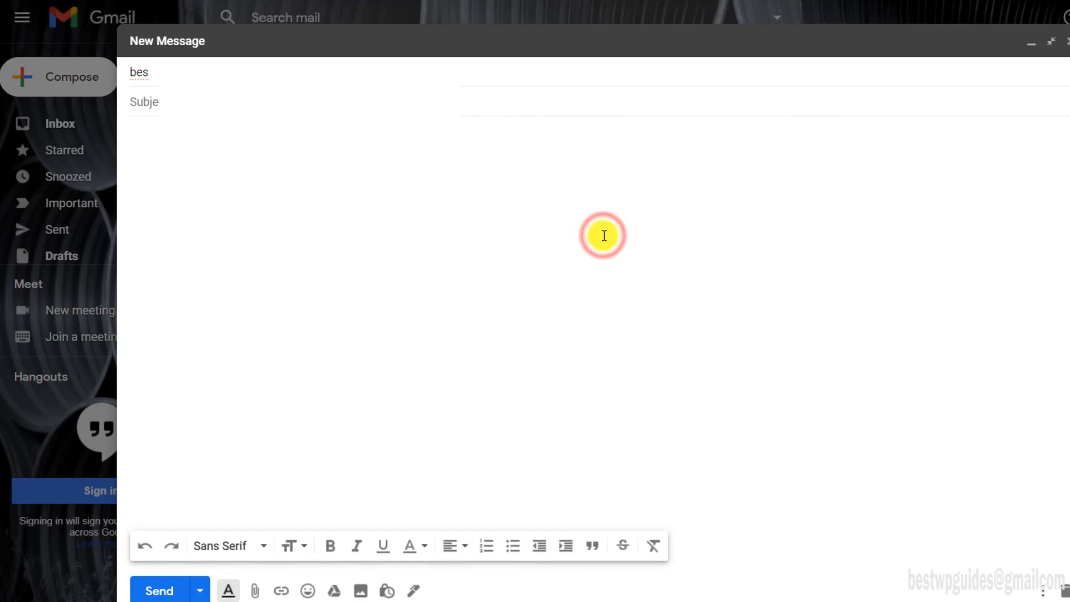
click(296, 77)
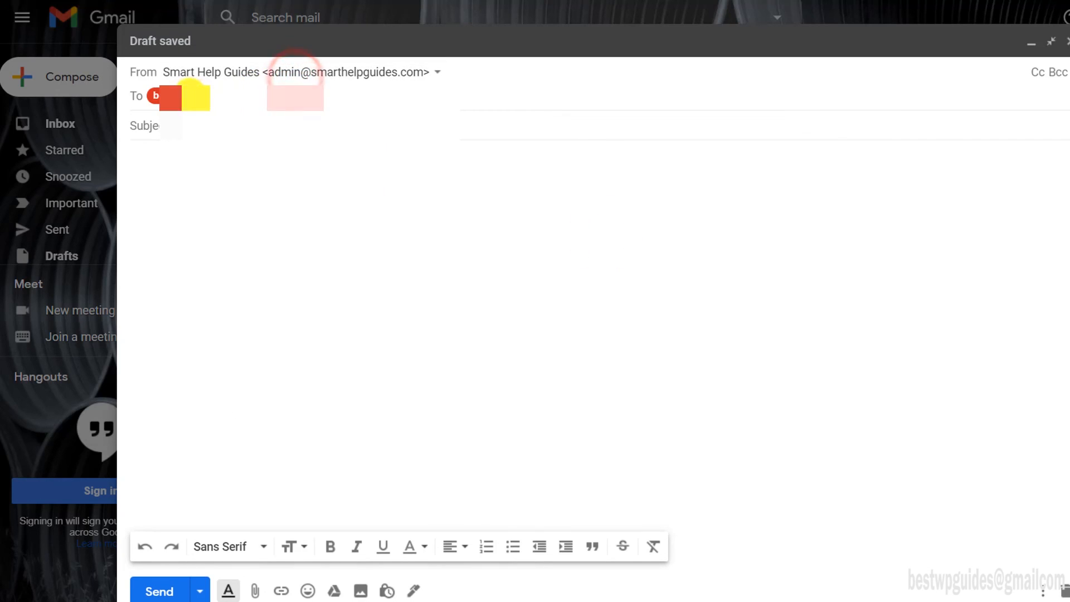
click(190, 96)
text(be)
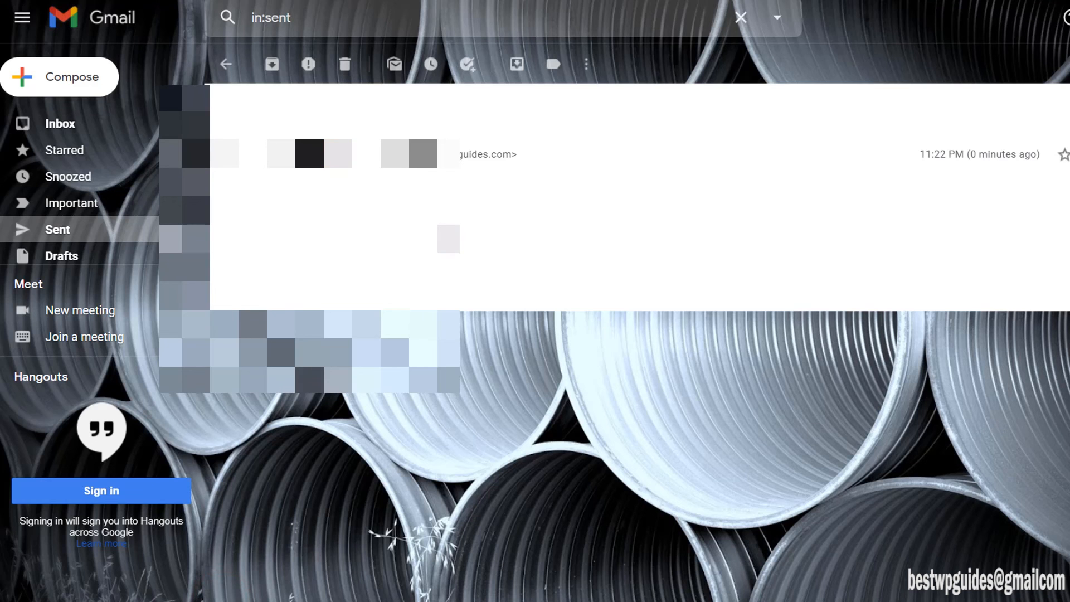
click(298, 170)
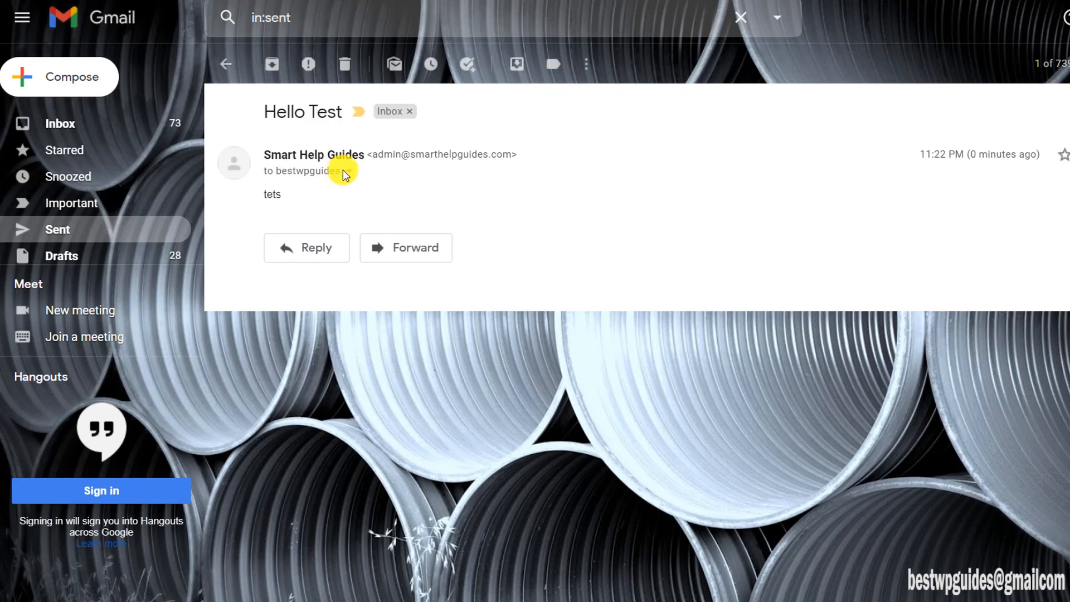
click(346, 170)
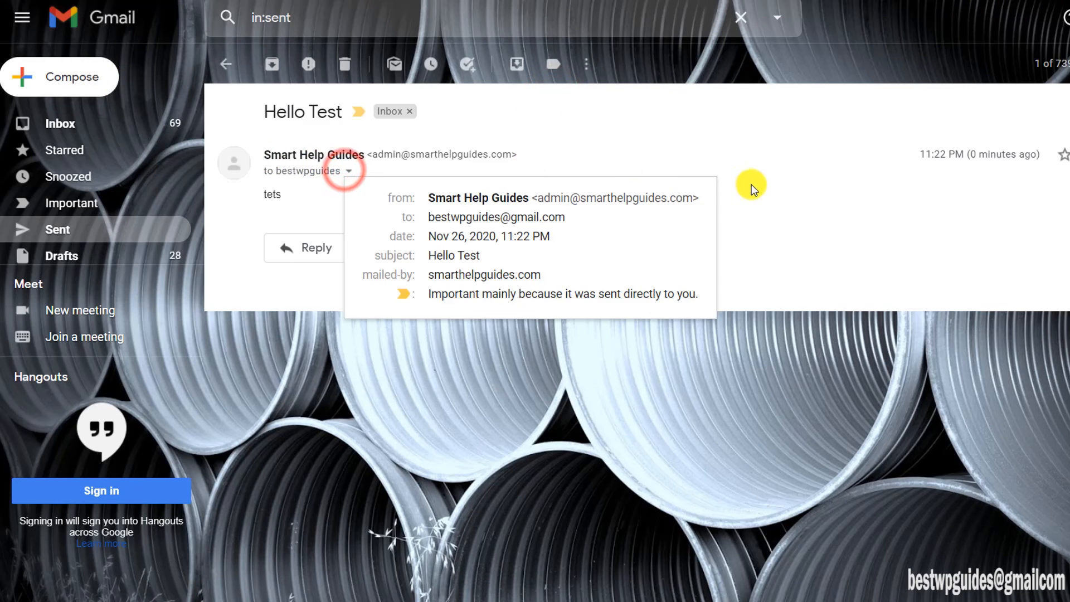